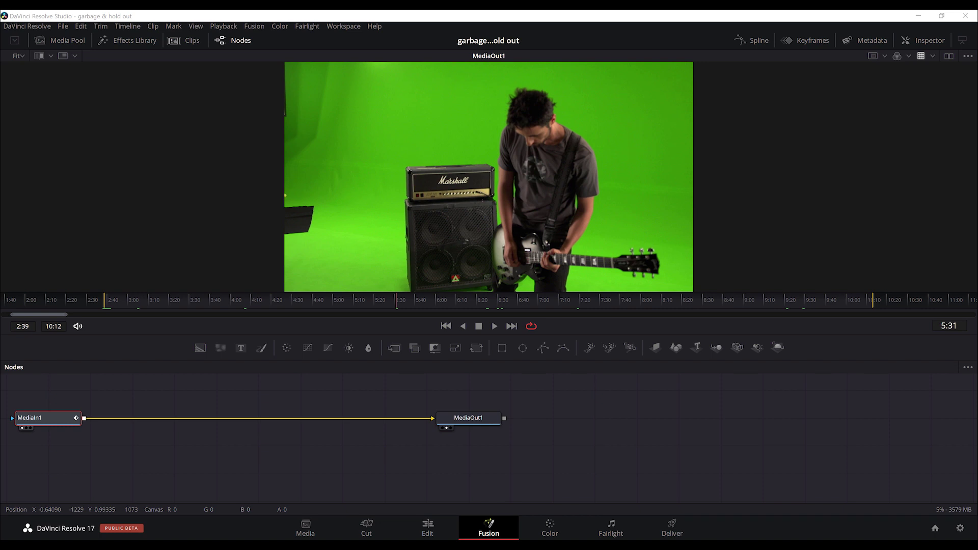
Step: Scrub through the guitarist clip, then select both the MediaIn1 and MediaOut1 nodes
{"action": "left_click", "coordinate": [214, 300]}
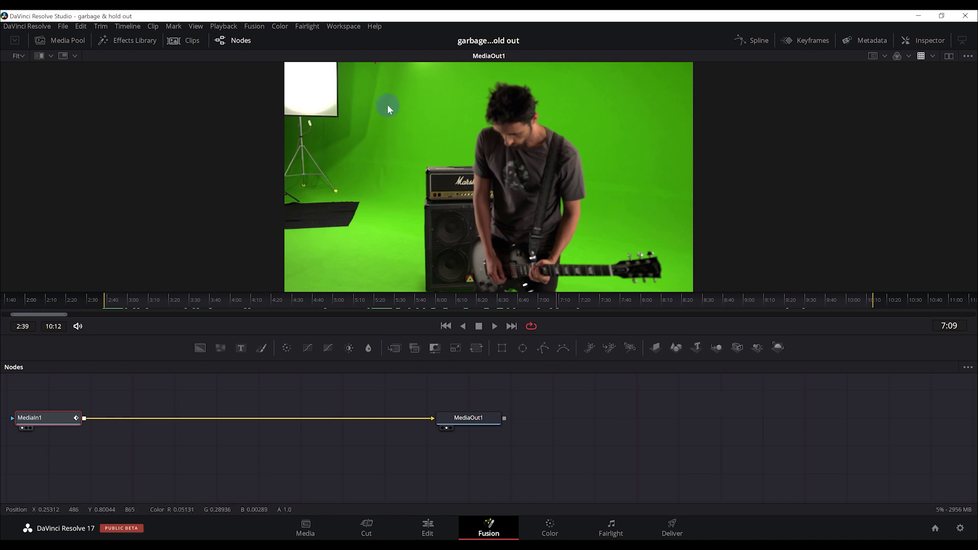
{"action": "mouse_move", "coordinate": [553, 317]}
{"action": "left_mouse_down"}
{"action": "mouse_move", "coordinate": [795, 315]}
{"action": "mouse_move", "coordinate": [564, 327]}
{"action": "mouse_move", "coordinate": [365, 319]}
{"action": "left_mouse_up"}
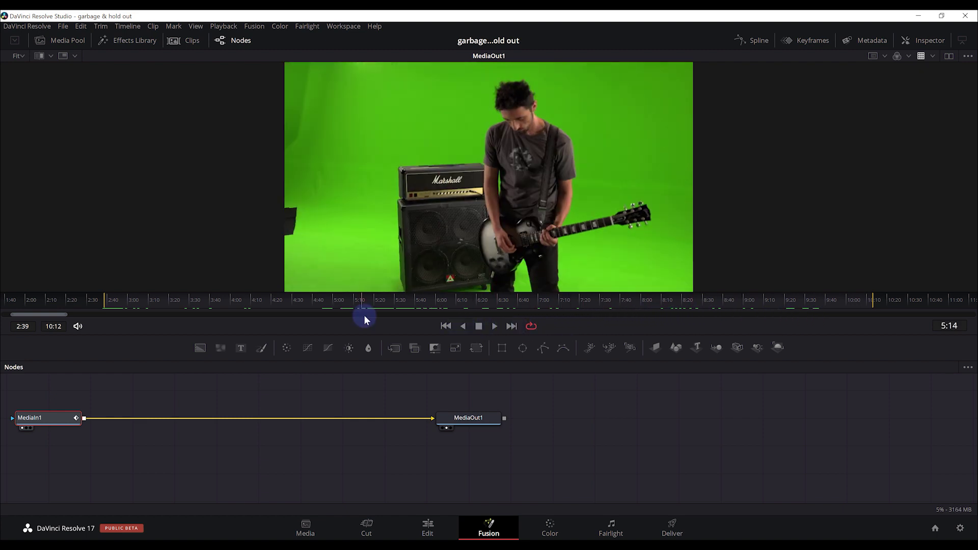
{"action": "mouse_move", "coordinate": [362, 318]}
{"action": "left_mouse_down"}
{"action": "mouse_move", "coordinate": [242, 309]}
{"action": "mouse_move", "coordinate": [431, 307]}
{"action": "left_mouse_up"}
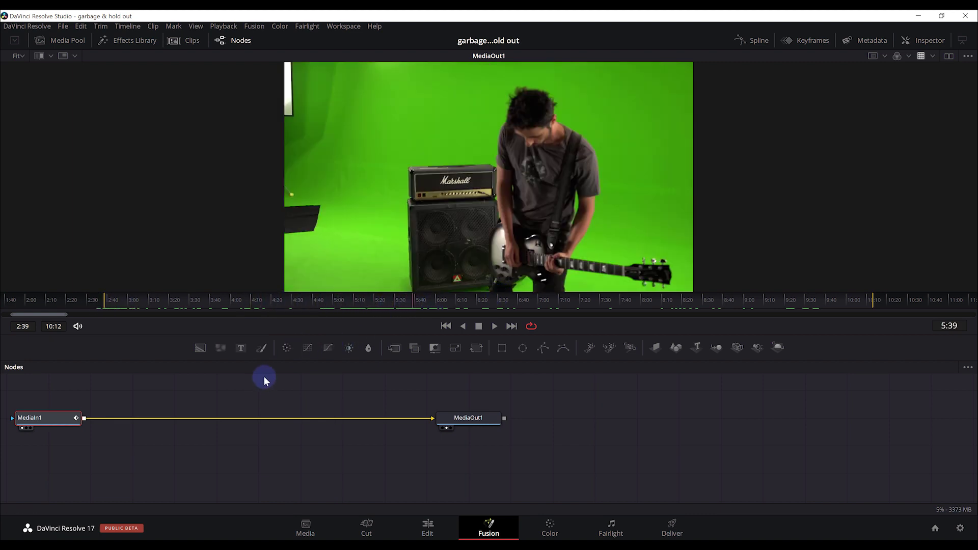
{"action": "left_click_drag", "start_coordinate": [64, 382], "coordinate": [513, 451]}
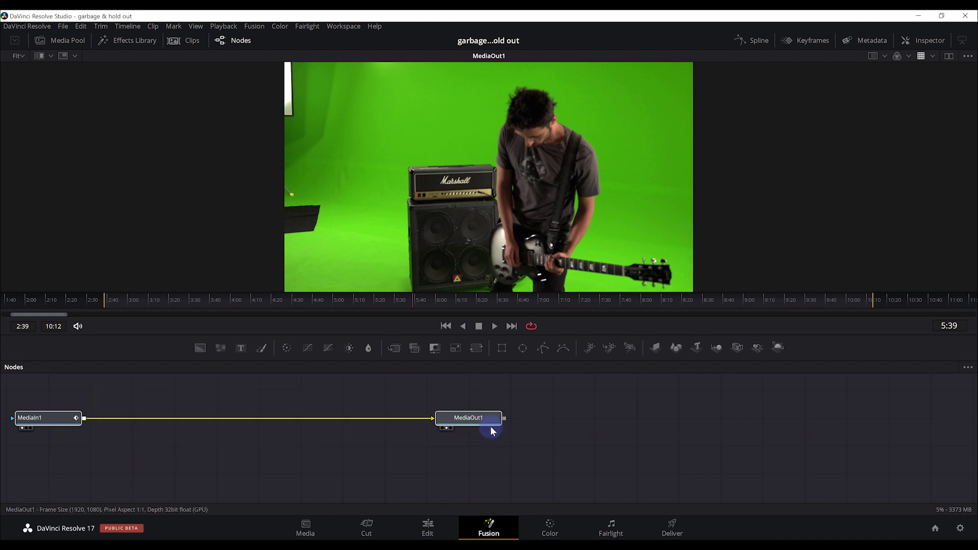
Step: Add a Delta Keyer after MediaIn1 via a 'delta' search and centre it on the link
{"action": "left_click", "coordinate": [133, 41]}
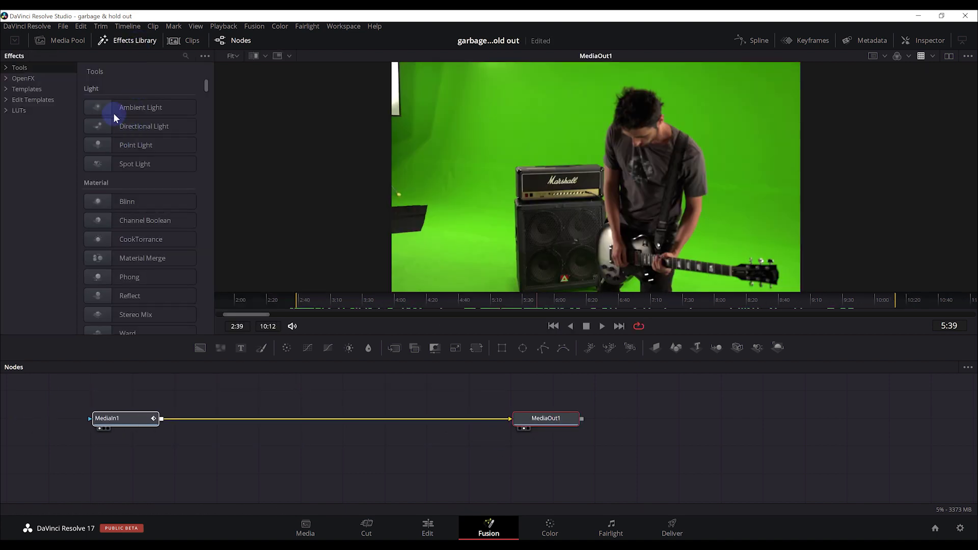
{"action": "left_click", "coordinate": [185, 57]}
{"action": "type", "text": "delta"}
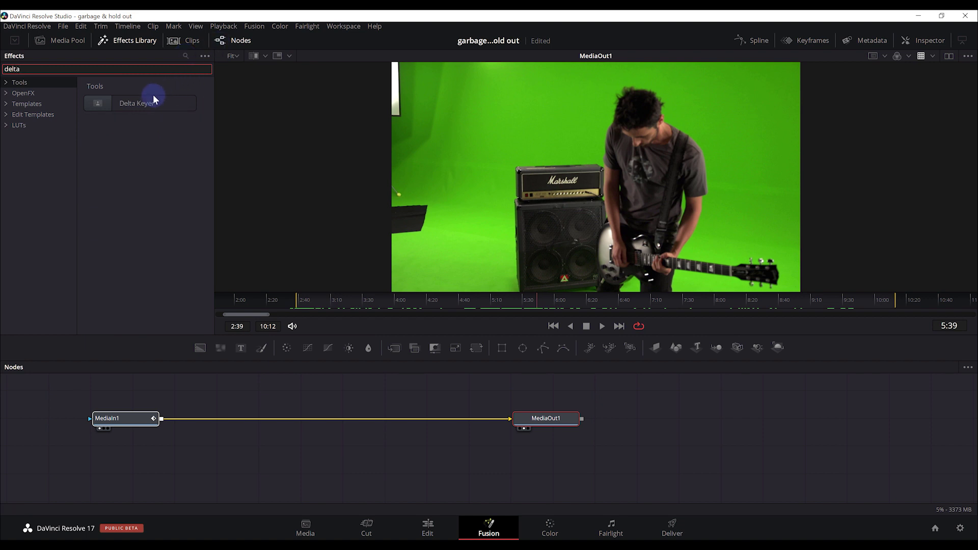
{"action": "left_click", "coordinate": [124, 415]}
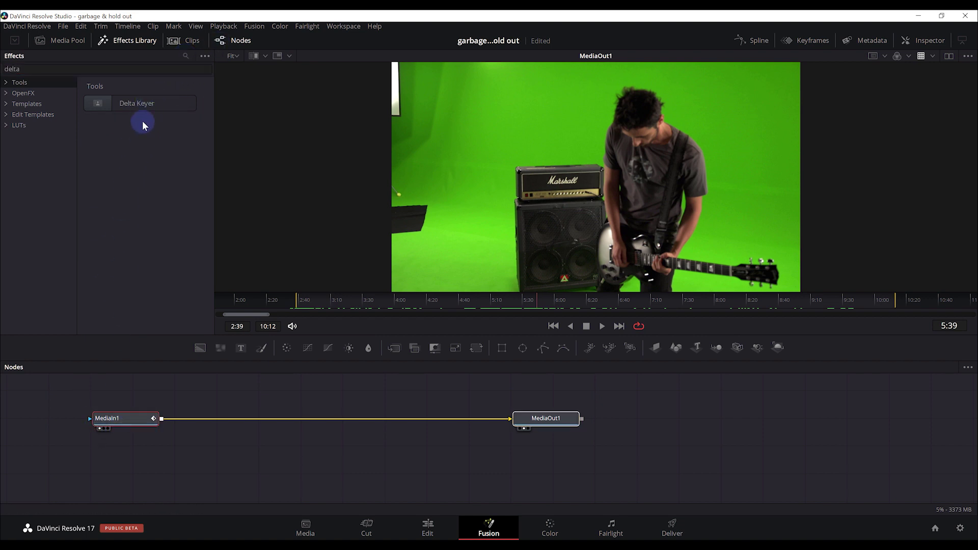
{"action": "left_click", "coordinate": [147, 106]}
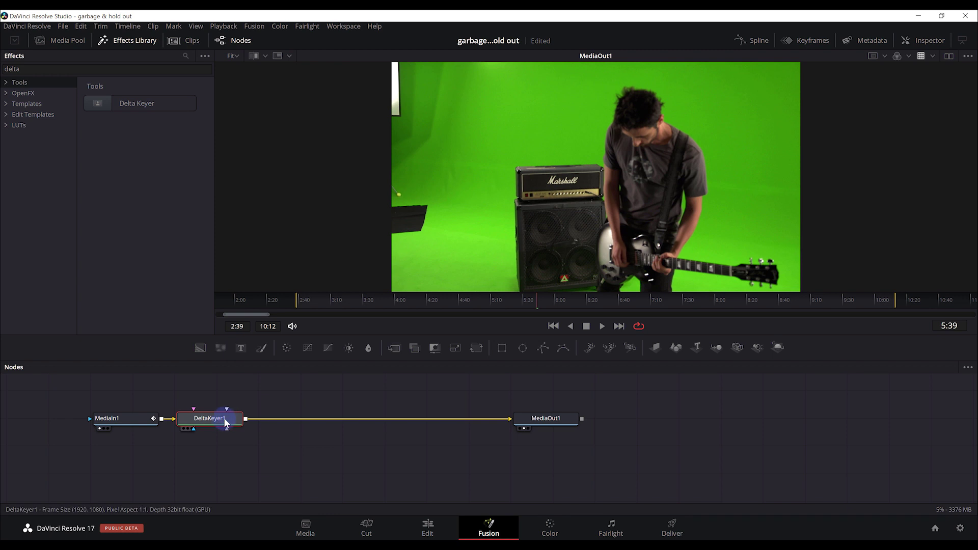
{"action": "left_click_drag", "start_coordinate": [224, 422], "coordinate": [288, 422]}
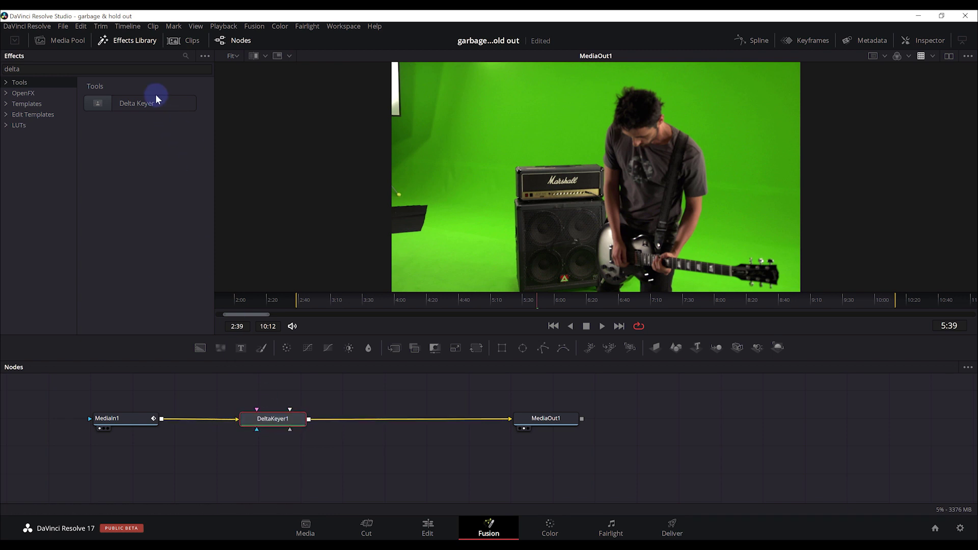
{"action": "left_click", "coordinate": [133, 40]}
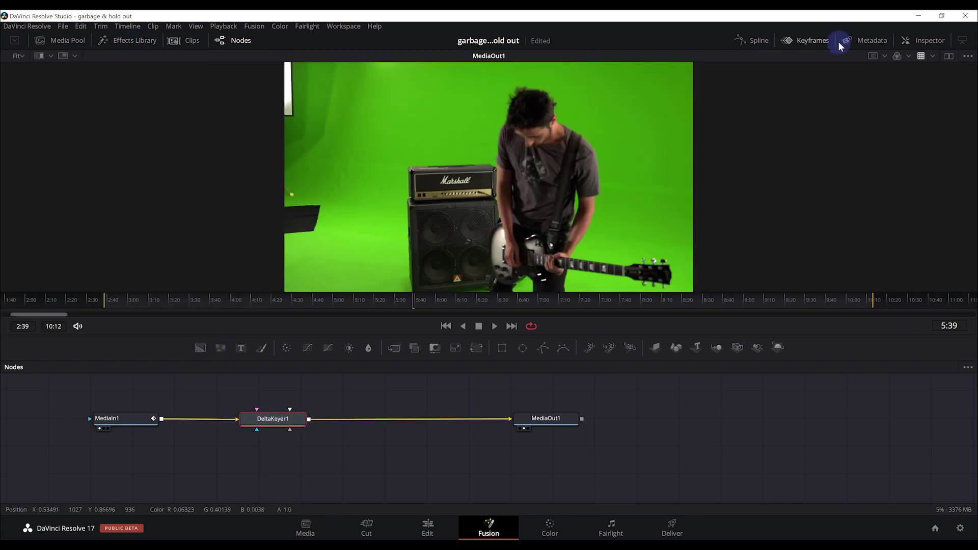
Step: In dual viewers, eyedropper the green backdrop as DeltaKeyer1's Background Color, then play to check
{"action": "left_click", "coordinate": [949, 56]}
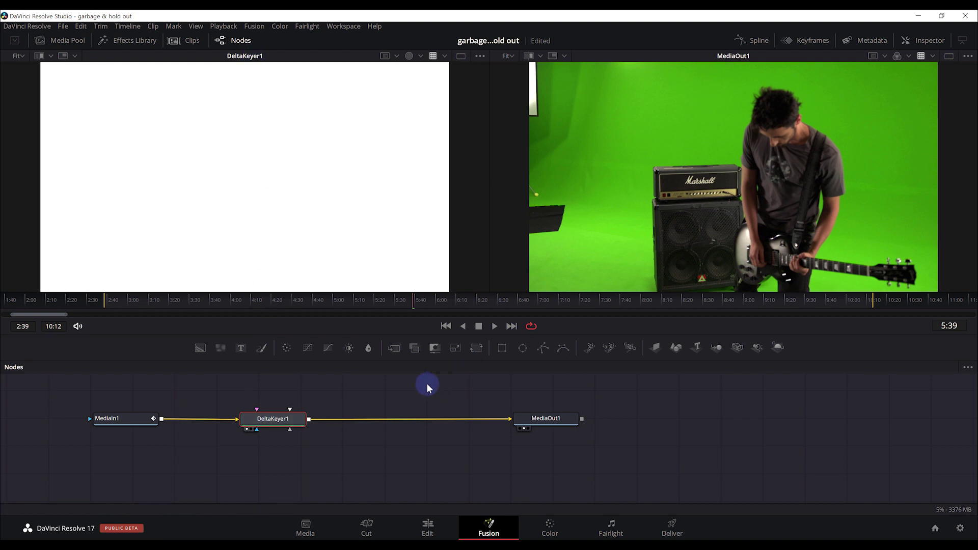
{"action": "left_click", "coordinate": [935, 37]}
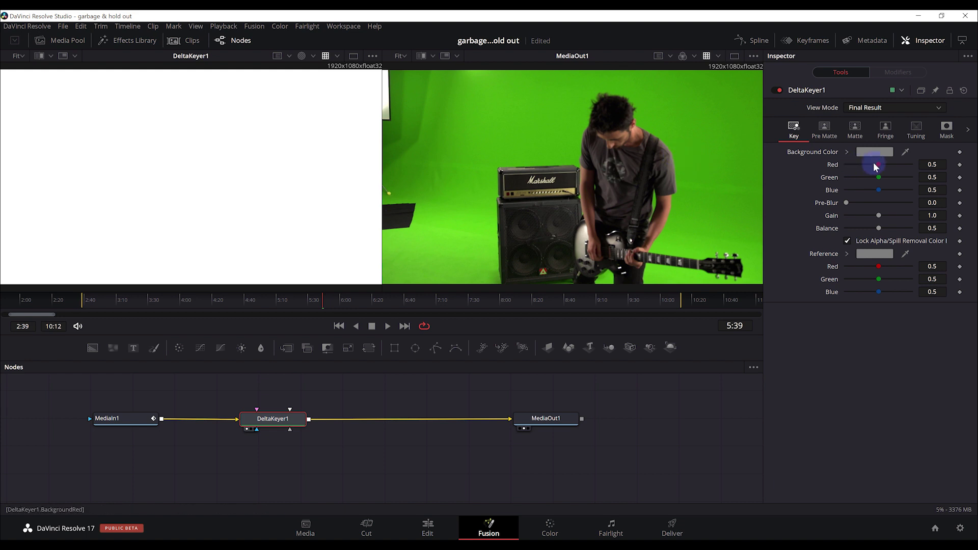
{"action": "left_click_drag", "start_coordinate": [729, 147], "coordinate": [709, 114]}
{"action": "left_click_drag", "start_coordinate": [392, 301], "coordinate": [546, 320]}
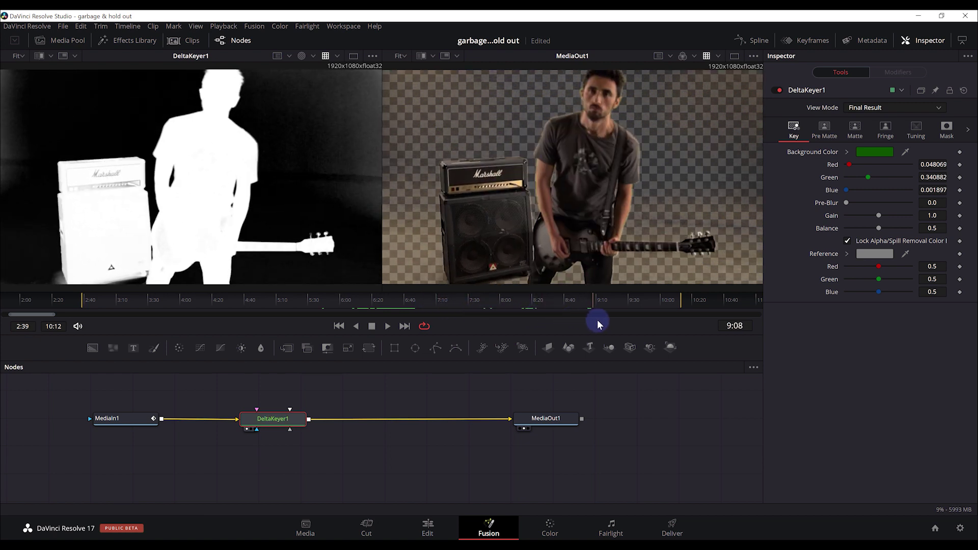
{"action": "left_click_drag", "start_coordinate": [587, 320], "coordinate": [622, 320]}
{"action": "key", "text": "space"}
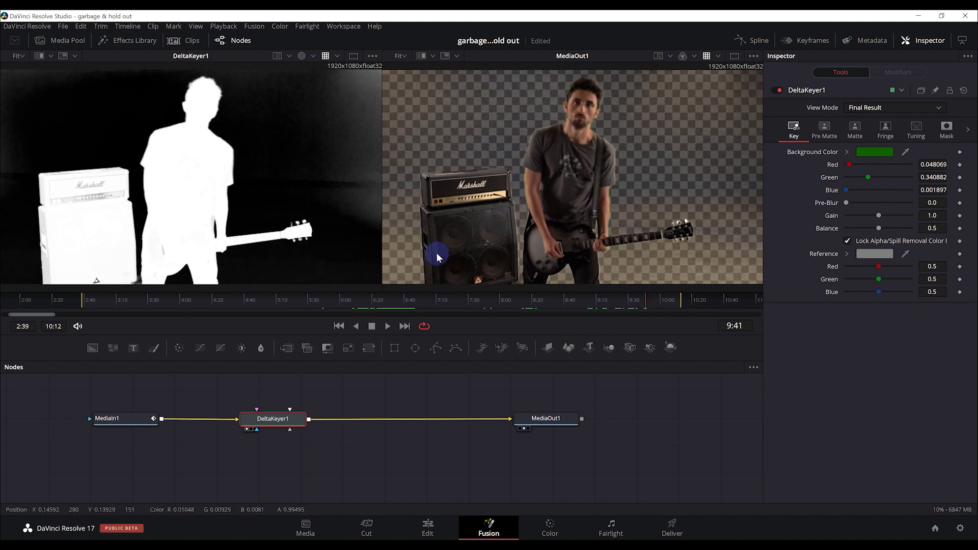
Step: Sample background and floor areas in the Pre Matte tab, widening Green to 0.199658–0.737170
{"action": "left_click", "coordinate": [825, 131]}
{"action": "left_click_drag", "start_coordinate": [303, 85], "coordinate": [377, 149]}
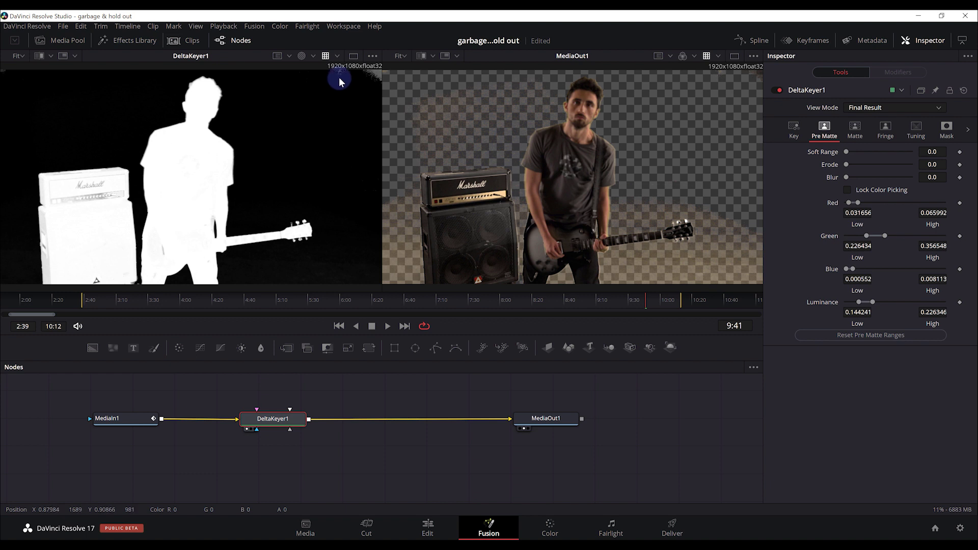
{"action": "left_click_drag", "start_coordinate": [325, 69], "coordinate": [401, 84]}
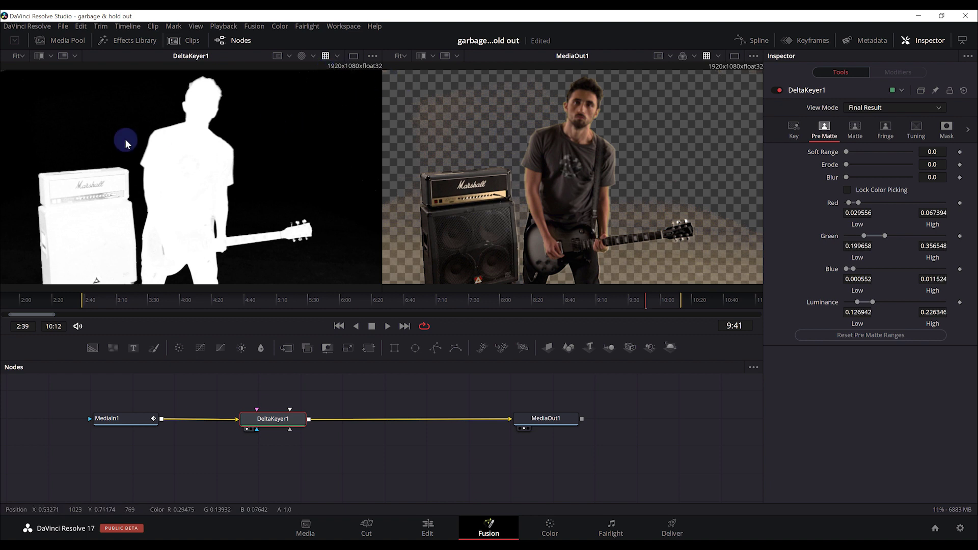
{"action": "left_click_drag", "start_coordinate": [31, 92], "coordinate": [21, 213]}
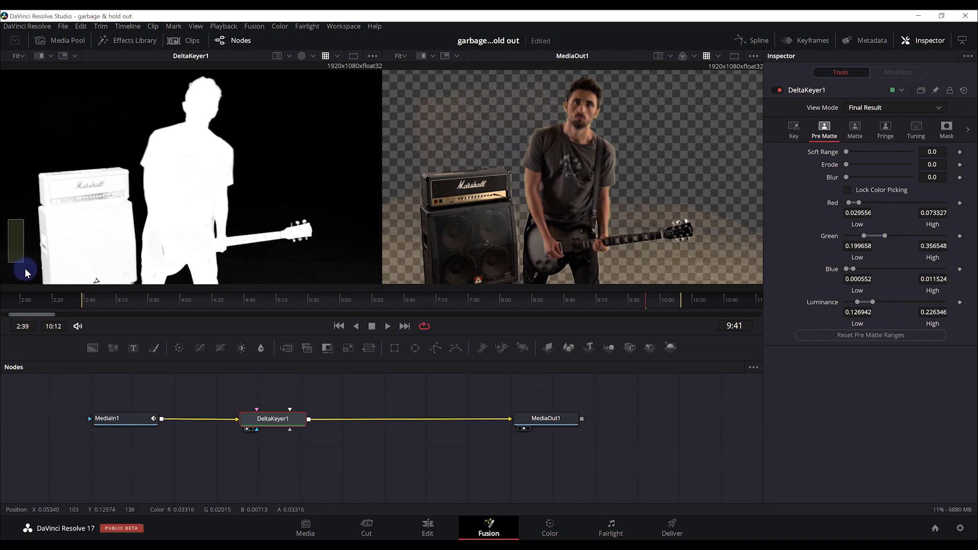
{"action": "left_click_drag", "start_coordinate": [9, 223], "coordinate": [34, 288]}
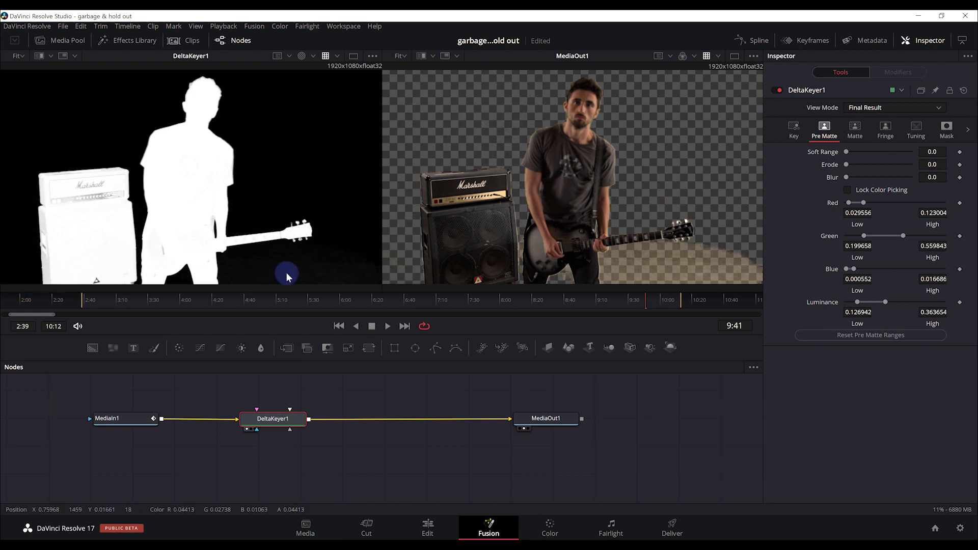
{"action": "left_click_drag", "start_coordinate": [255, 253], "coordinate": [380, 289]}
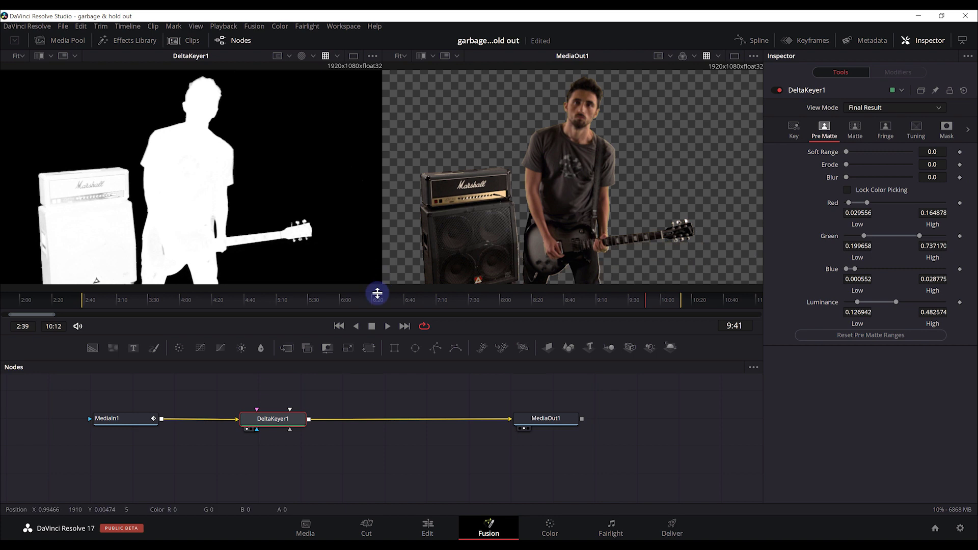
{"action": "left_click_drag", "start_coordinate": [497, 302], "coordinate": [457, 310]}
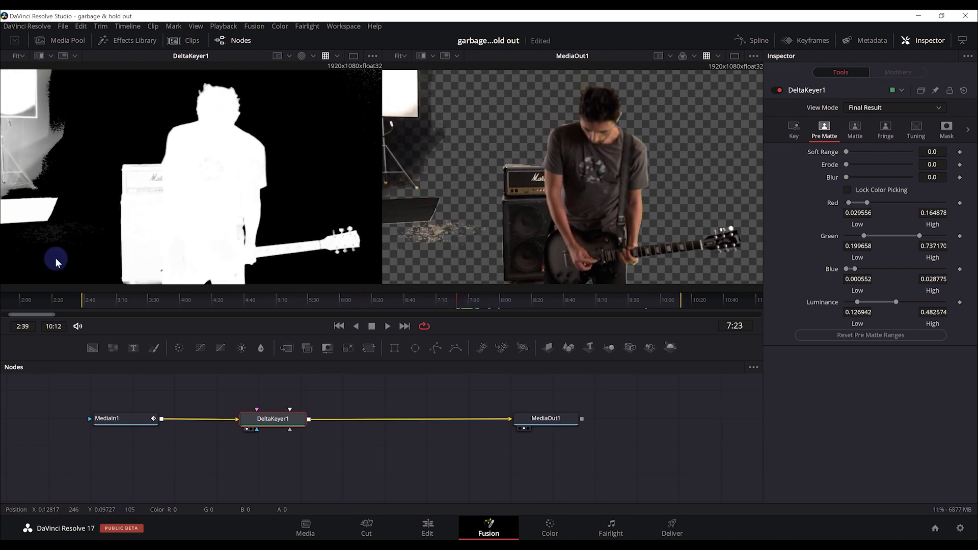
{"action": "left_click_drag", "start_coordinate": [9, 236], "coordinate": [89, 245]}
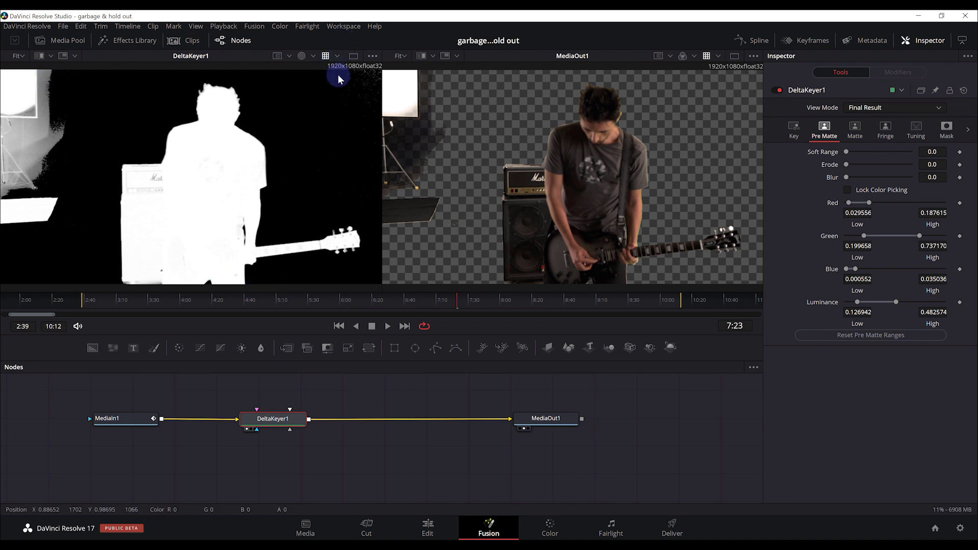
{"action": "left_click_drag", "start_coordinate": [334, 74], "coordinate": [402, 108]}
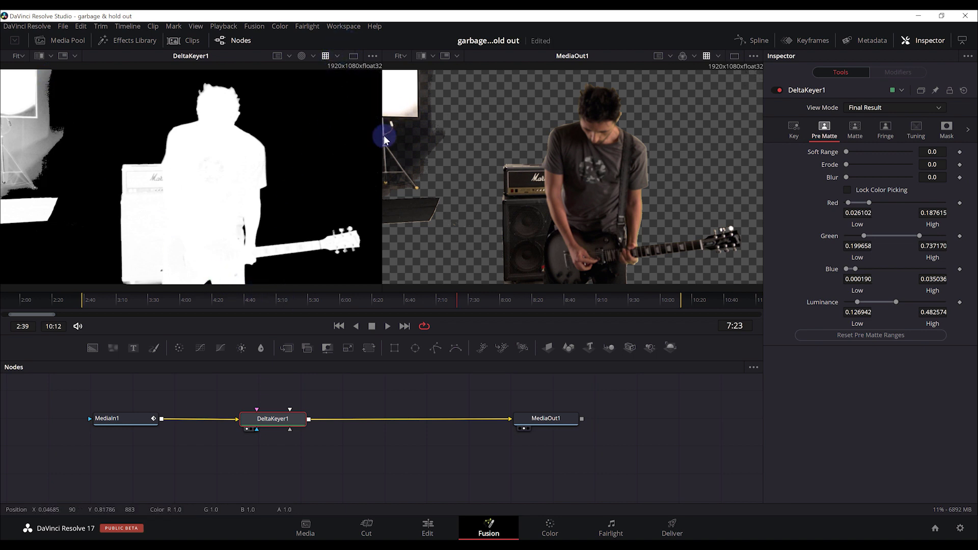
{"action": "left_click_drag", "start_coordinate": [373, 297], "coordinate": [499, 309]}
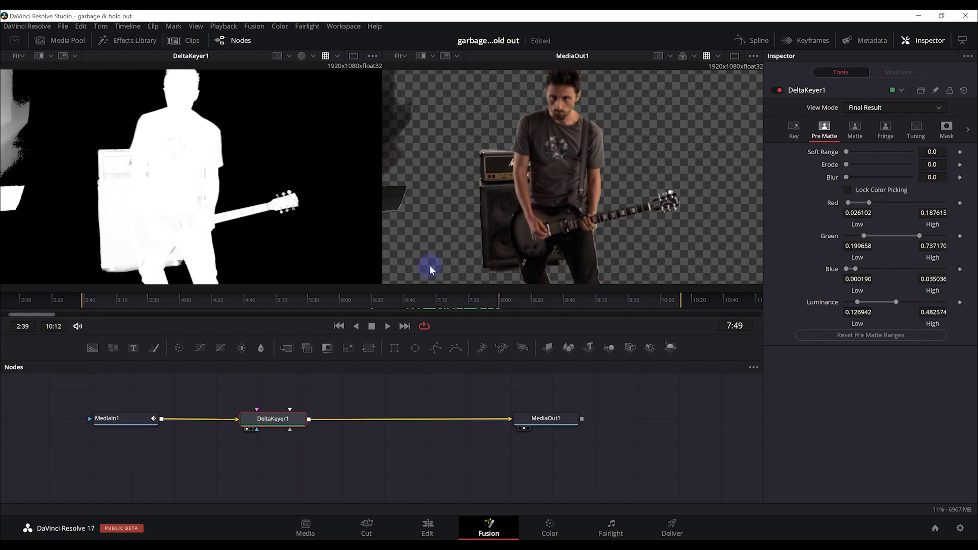
Step: Raise the matte viewer's Gamma to expose flaws, adding one more pre-matte background pick
{"action": "left_click", "coordinate": [372, 55]}
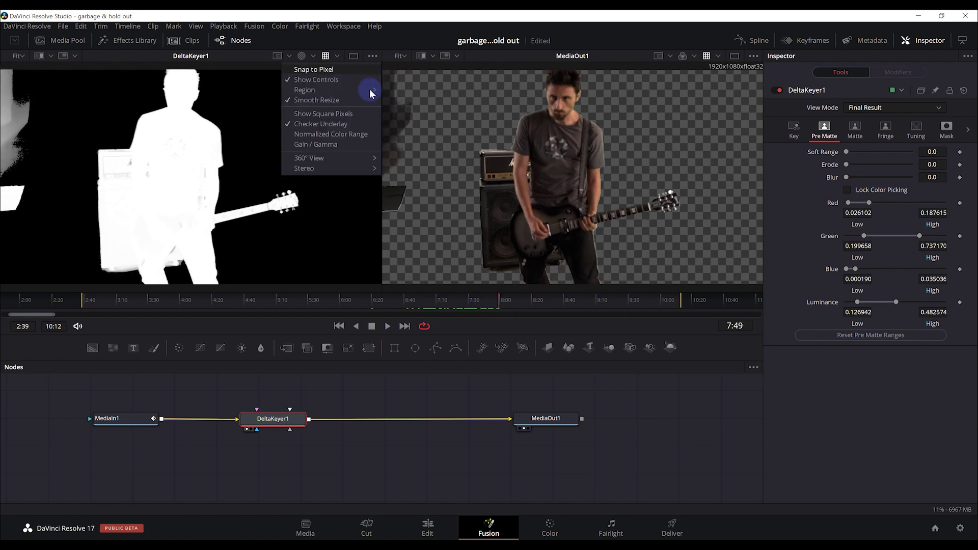
{"action": "left_click", "coordinate": [330, 145]}
{"action": "left_click_drag", "start_coordinate": [327, 281], "coordinate": [368, 285]}
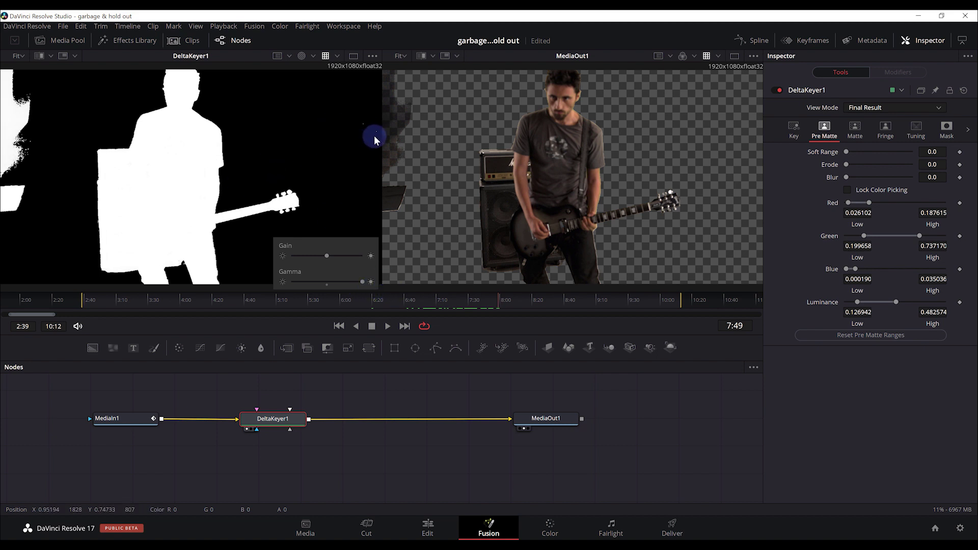
{"action": "left_click", "coordinate": [362, 187]}
{"action": "mouse_move", "coordinate": [349, 283]}
{"action": "left_mouse_down"}
{"action": "mouse_move", "coordinate": [282, 290]}
{"action": "mouse_move", "coordinate": [318, 286]}
{"action": "mouse_move", "coordinate": [305, 288]}
{"action": "left_mouse_up"}
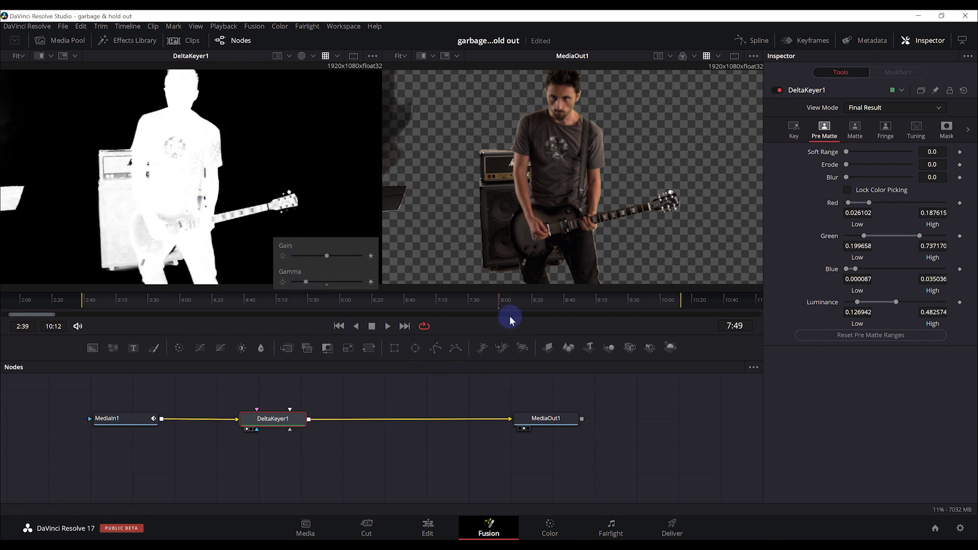
Step: In the Matte tab, lower the high Threshold and raise Clean Foreground, checking earlier frames
{"action": "left_click", "coordinate": [858, 134]}
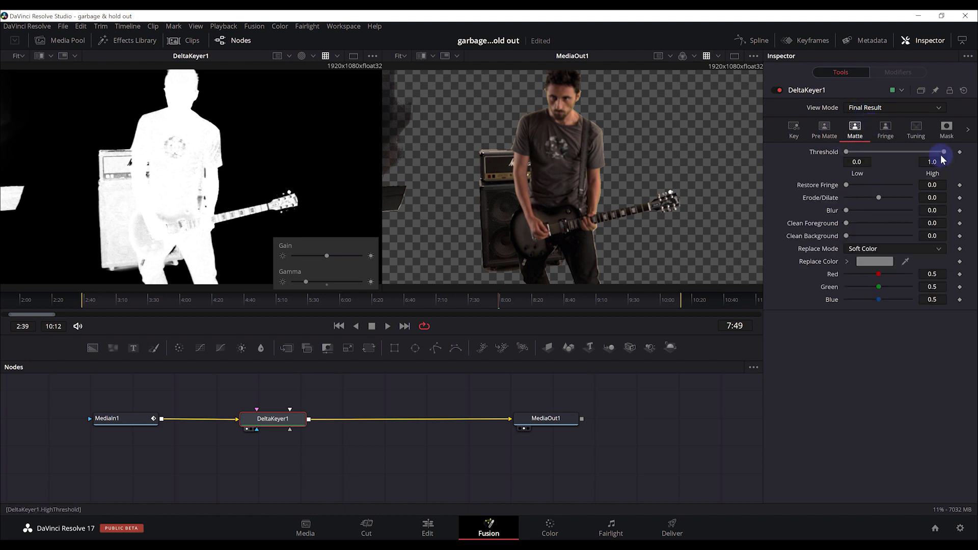
{"action": "left_click_drag", "start_coordinate": [942, 153], "coordinate": [938, 154]}
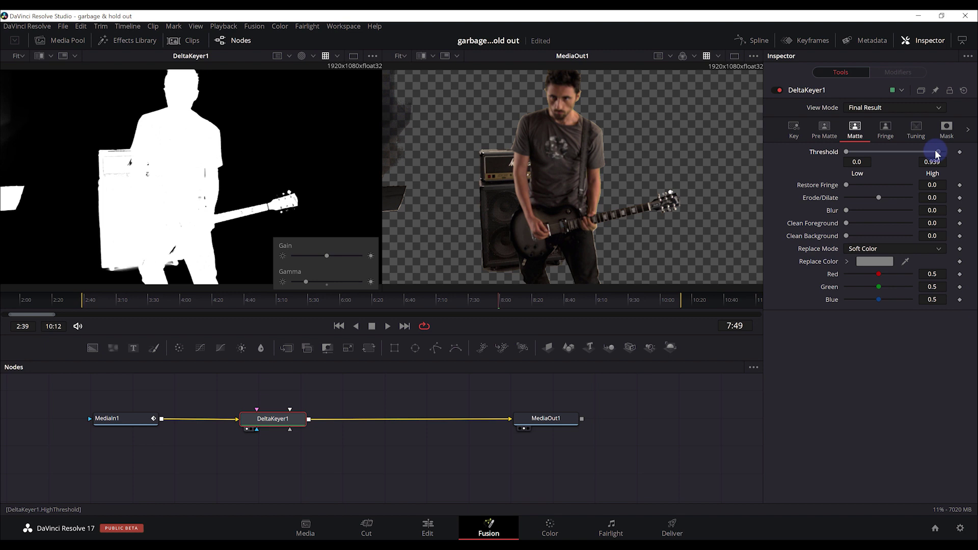
{"action": "left_click_drag", "start_coordinate": [930, 153], "coordinate": [923, 160]}
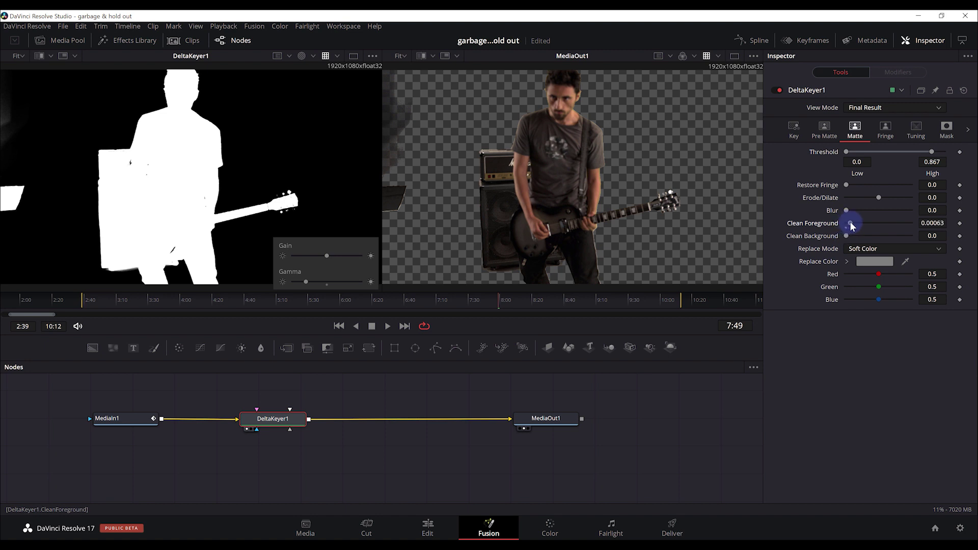
{"action": "left_click_drag", "start_coordinate": [858, 223], "coordinate": [866, 224]}
{"action": "mouse_move", "coordinate": [592, 303]}
{"action": "left_mouse_down"}
{"action": "mouse_move", "coordinate": [563, 310]}
{"action": "mouse_move", "coordinate": [580, 307]}
{"action": "left_mouse_up"}
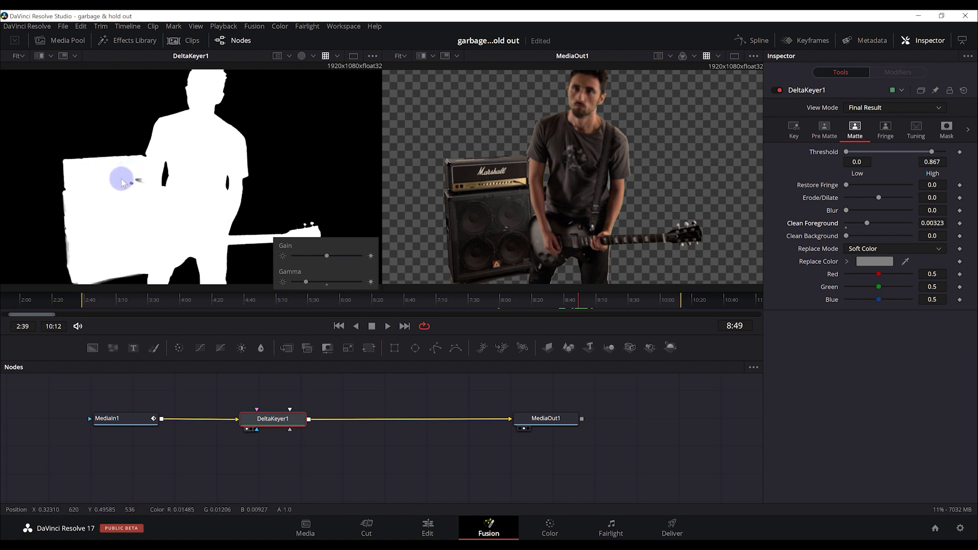
{"action": "left_click", "coordinate": [137, 301]}
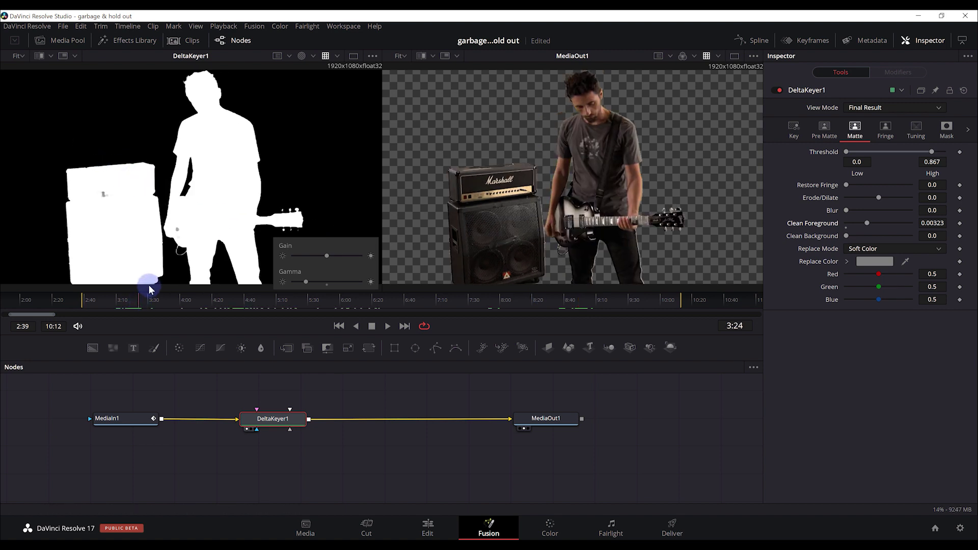
{"action": "left_click", "coordinate": [152, 305]}
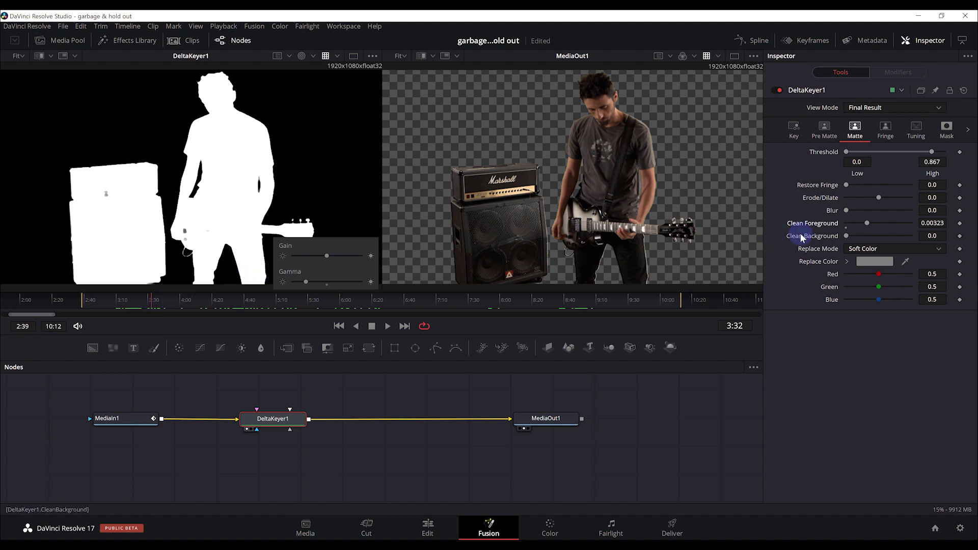
Step: Fine-tune Clean Foreground to about 0.0011 and the high Threshold to 0.711, checking later frames
{"action": "left_click_drag", "start_coordinate": [867, 222], "coordinate": [870, 232]}
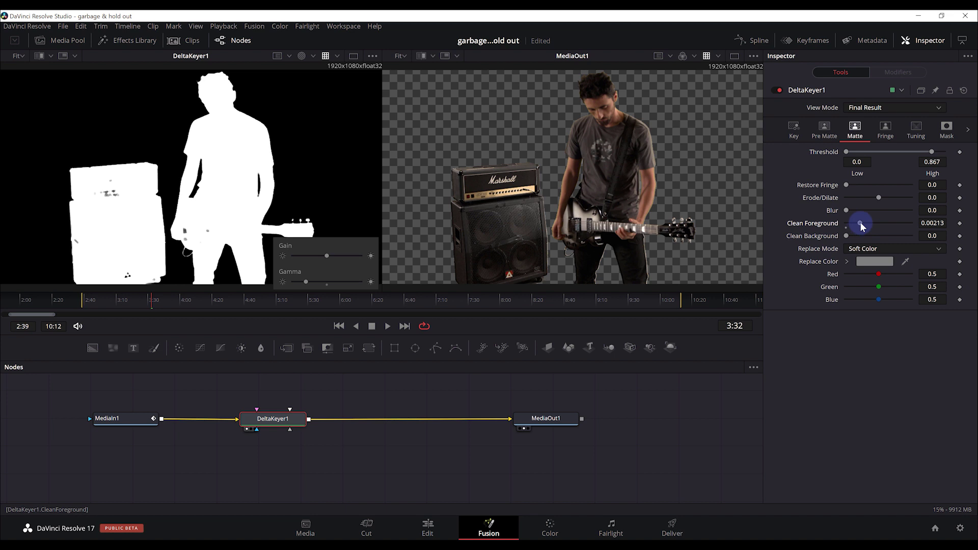
{"action": "left_click_drag", "start_coordinate": [860, 223], "coordinate": [854, 228]}
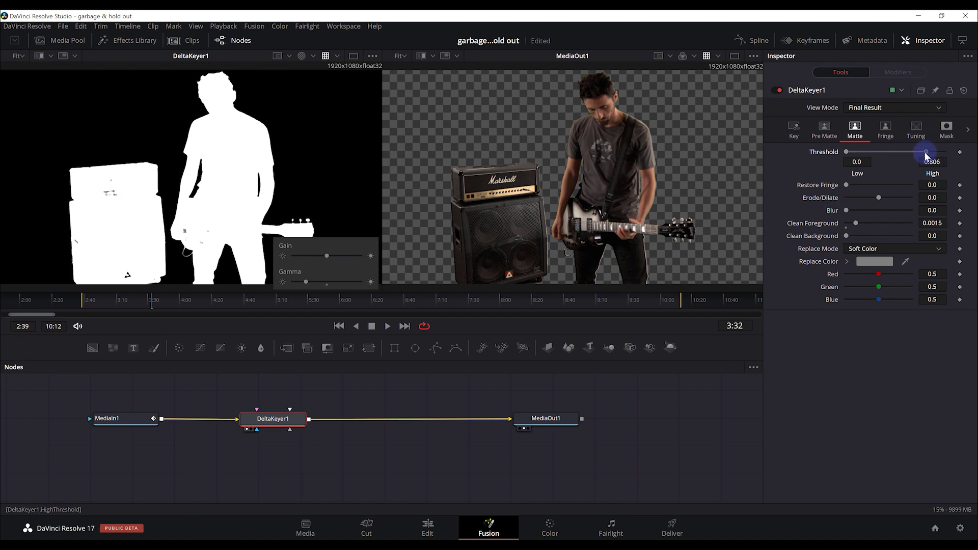
{"action": "left_click_drag", "start_coordinate": [921, 161], "coordinate": [917, 161]}
{"action": "left_click_drag", "start_coordinate": [251, 306], "coordinate": [316, 307]}
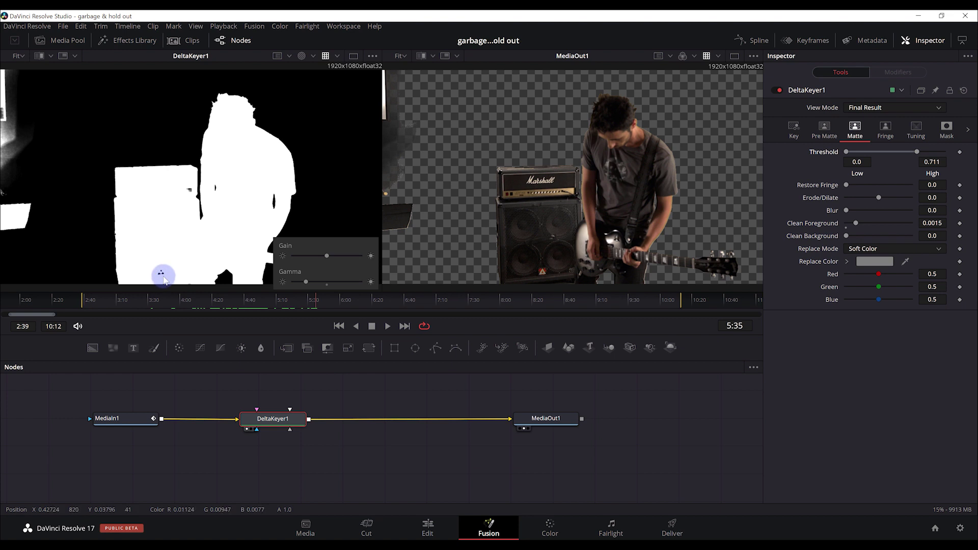
{"action": "left_click_drag", "start_coordinate": [389, 307], "coordinate": [493, 310]}
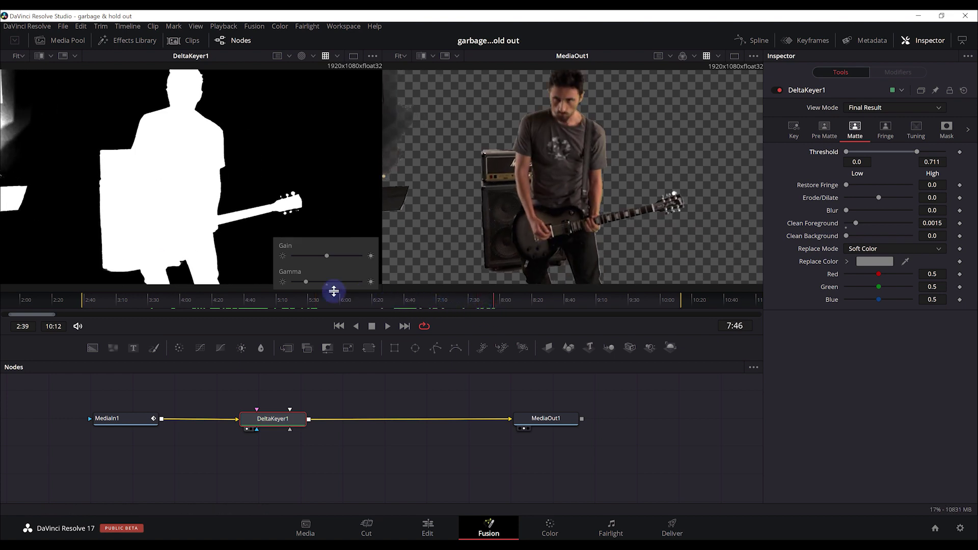
{"action": "left_click_drag", "start_coordinate": [325, 281], "coordinate": [303, 299]}
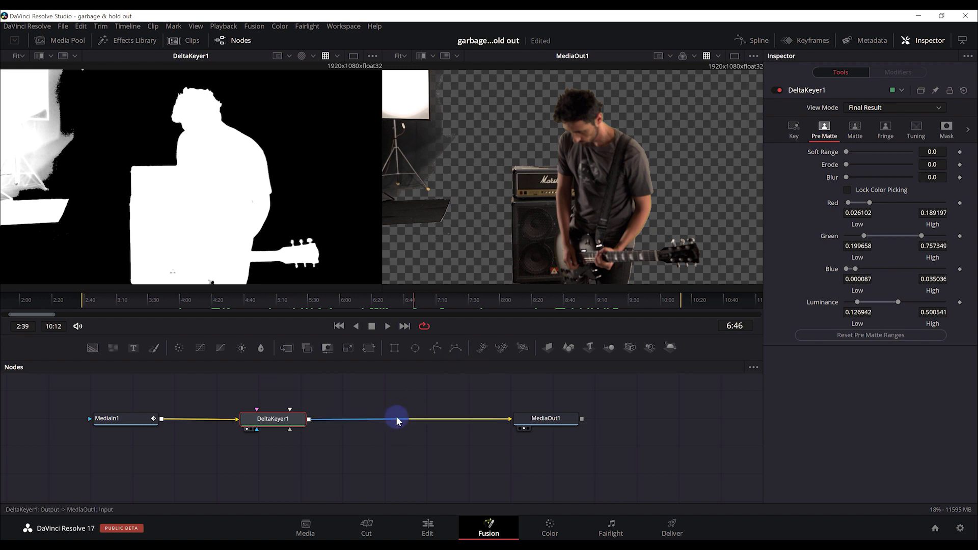
Step: Add a BSpline1 polygon mask below DeltaKeyer1 and open its Rename Tool dialog
{"action": "left_click", "coordinate": [388, 400]}
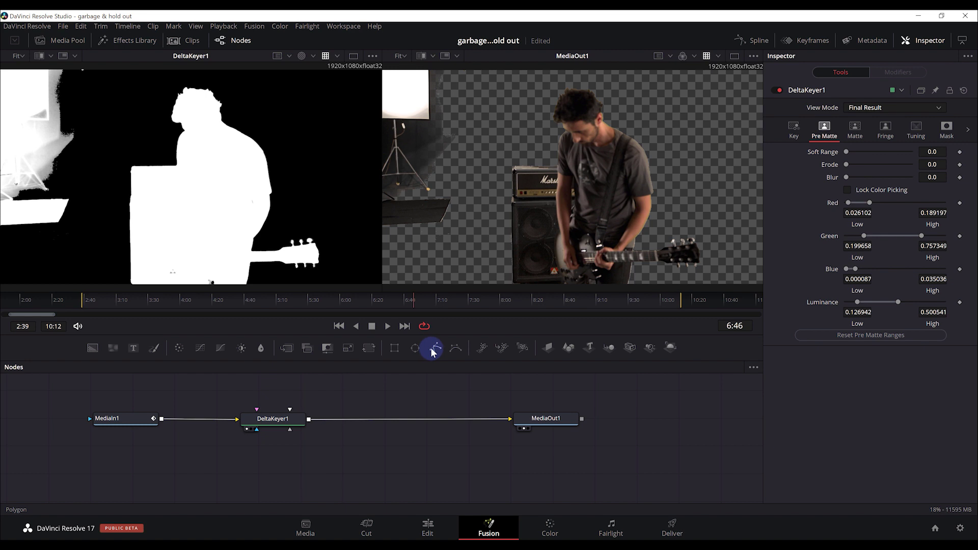
{"action": "left_click", "coordinate": [452, 353]}
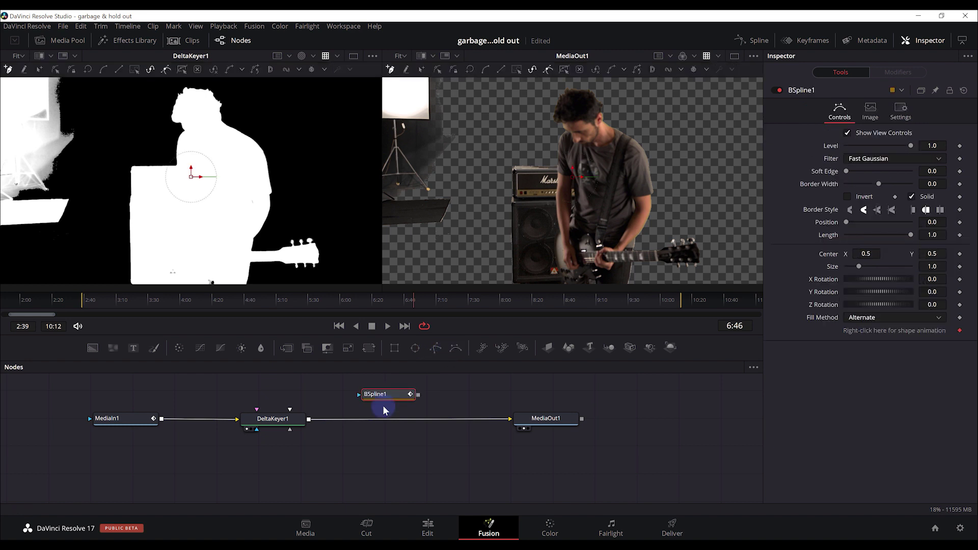
{"action": "left_click_drag", "start_coordinate": [381, 404], "coordinate": [379, 465]}
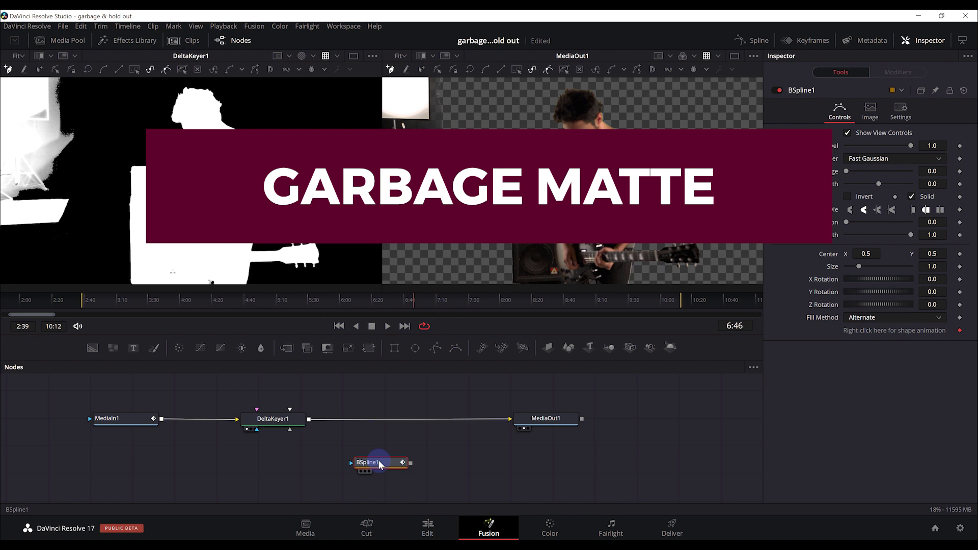
{"action": "right_click", "coordinate": [379, 464]}
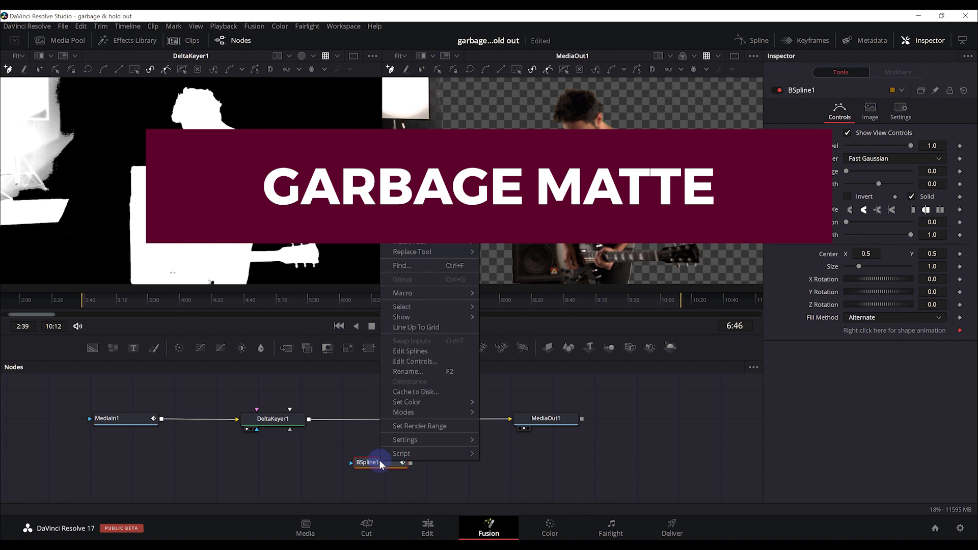
{"action": "left_click", "coordinate": [392, 371]}
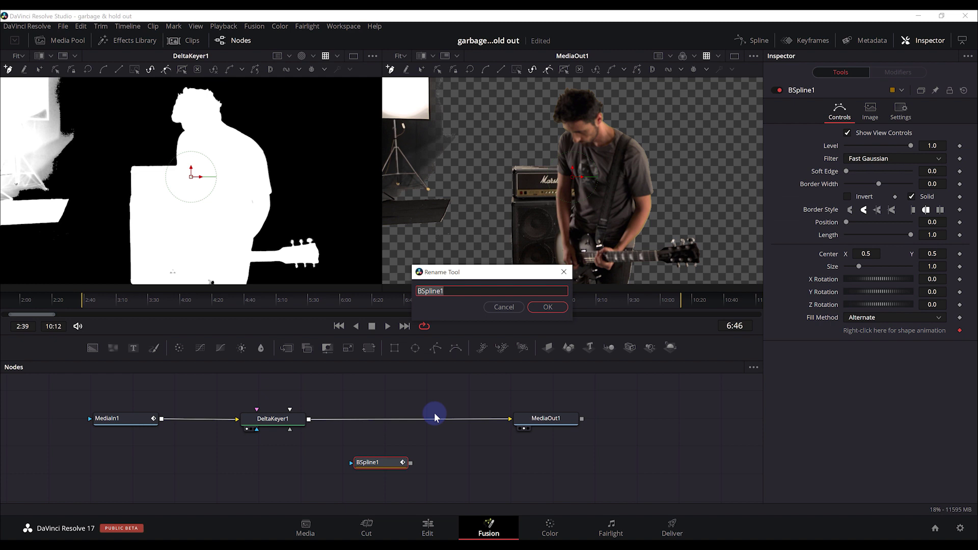
Step: Rename the polygon node to 'Garbage' and move the playhead to around 2:38
{"action": "type", "text": "Garbage"}
{"action": "key", "text": "Return"}
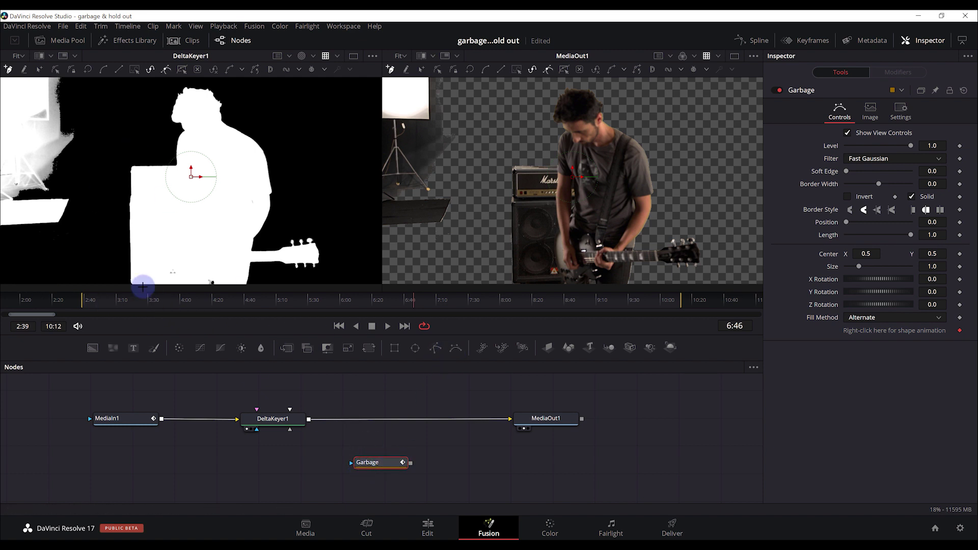
{"action": "left_click", "coordinate": [434, 351]}
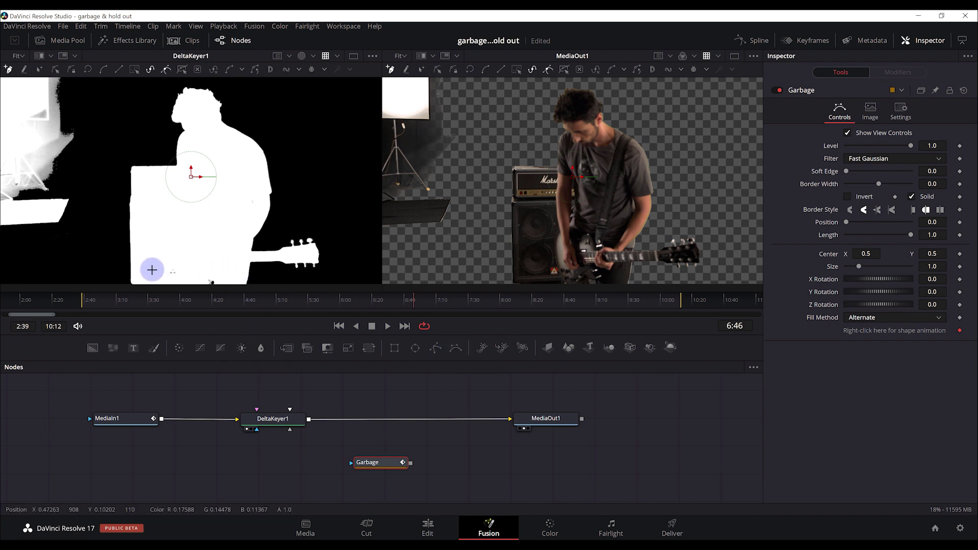
Step: At frame 2:39, start the Garbage polygon with points up the amp's left side toward the top
{"action": "left_click", "coordinate": [81, 312]}
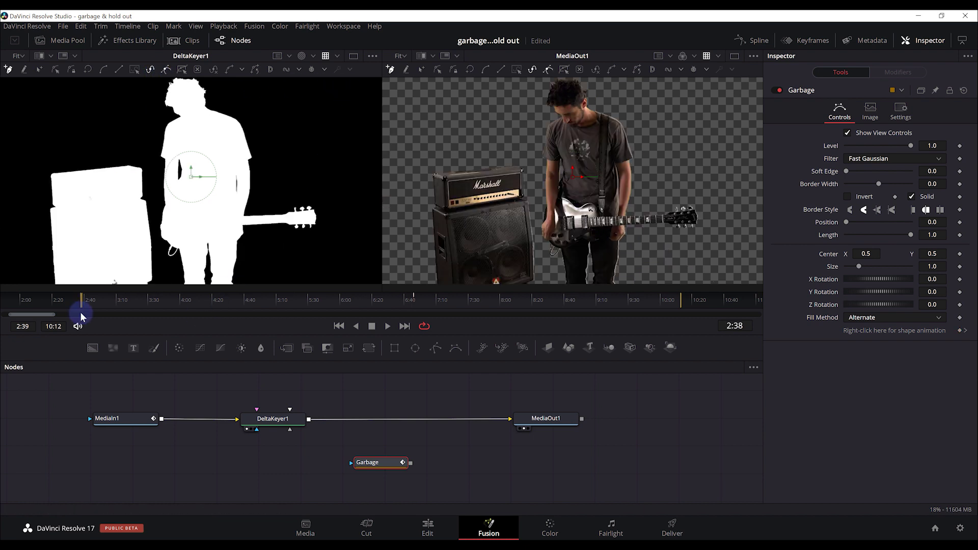
{"action": "left_click_drag", "start_coordinate": [82, 316], "coordinate": [85, 316]}
{"action": "left_click", "coordinate": [45, 280]}
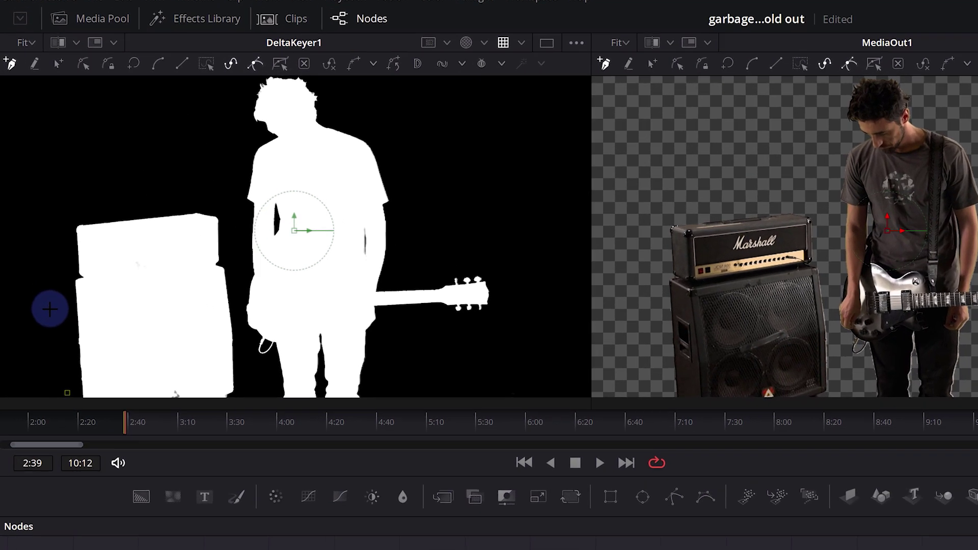
{"action": "left_click", "coordinate": [37, 225]}
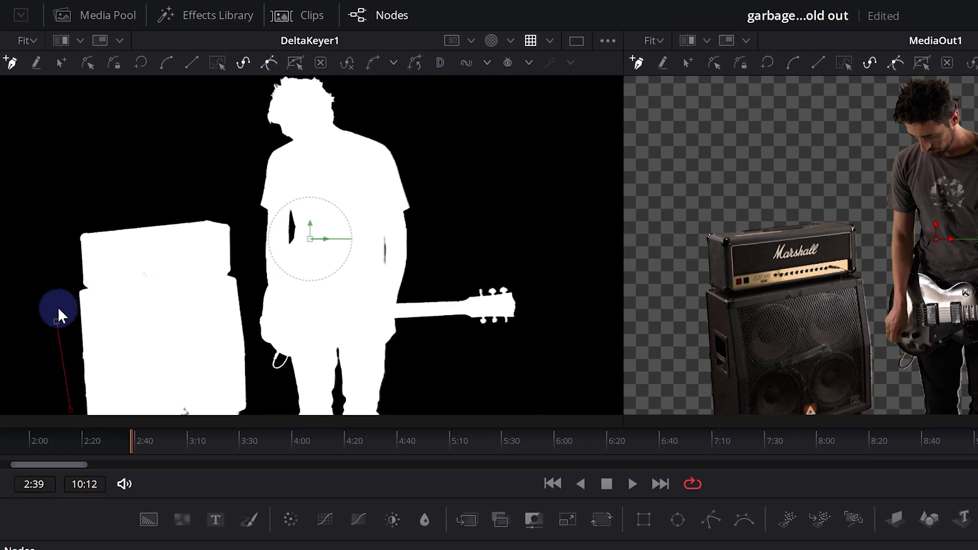
{"action": "left_click", "coordinate": [64, 248]}
{"action": "left_click", "coordinate": [96, 209]}
{"action": "left_click", "coordinate": [145, 159]}
{"action": "left_click", "coordinate": [195, 105]}
{"action": "left_click", "coordinate": [242, 79]}
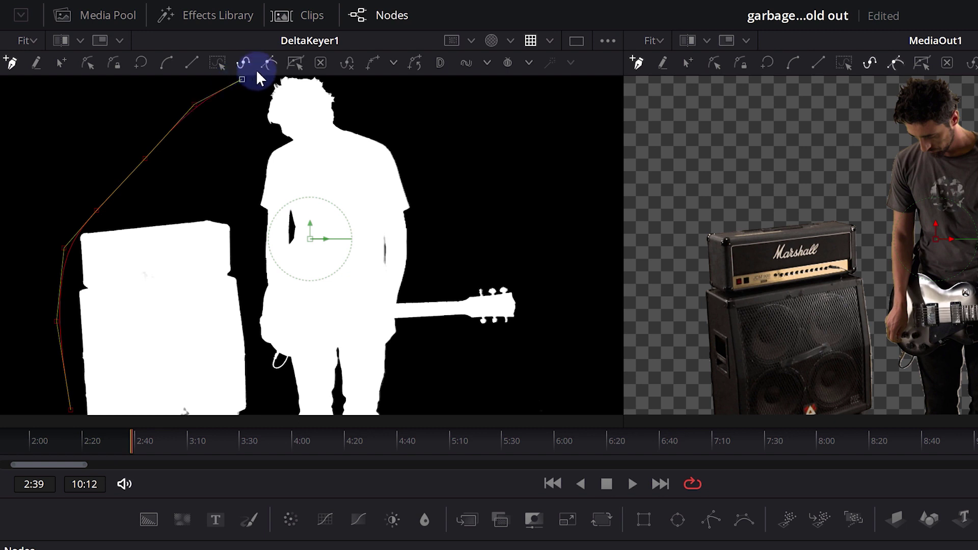
Step: At 50% viewer zoom, outline the top, right and bottom, close the shape and adjust vertices
{"action": "left_click", "coordinate": [28, 40]}
{"action": "left_click", "coordinate": [26, 102]}
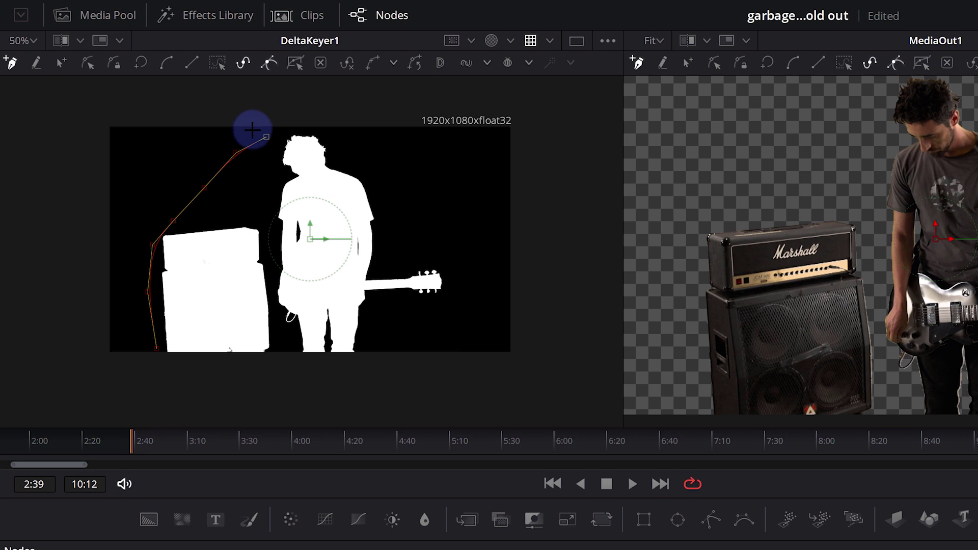
{"action": "left_click", "coordinate": [284, 121]}
{"action": "left_click", "coordinate": [409, 110]}
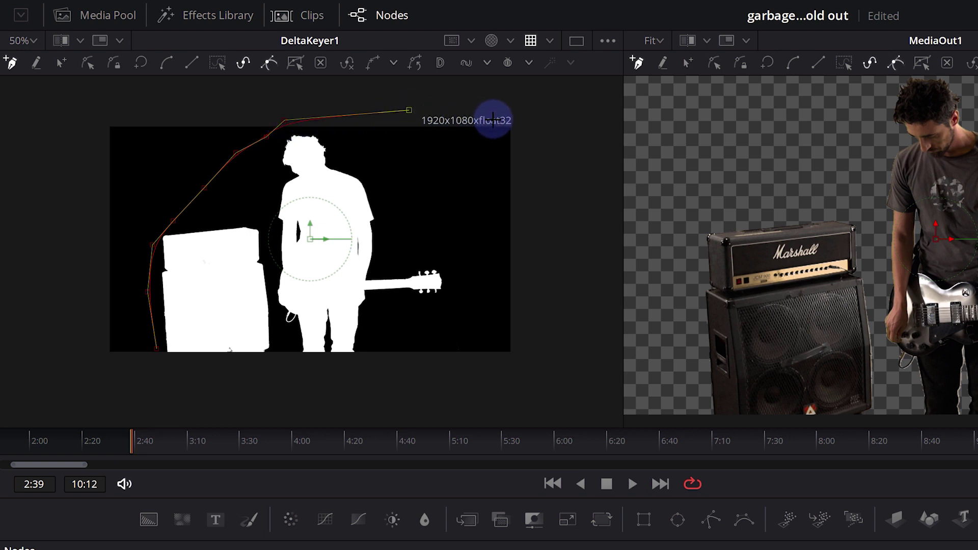
{"action": "left_click", "coordinate": [519, 125]}
{"action": "left_click", "coordinate": [544, 291]}
{"action": "left_click", "coordinate": [524, 361]}
{"action": "left_click", "coordinate": [365, 369]}
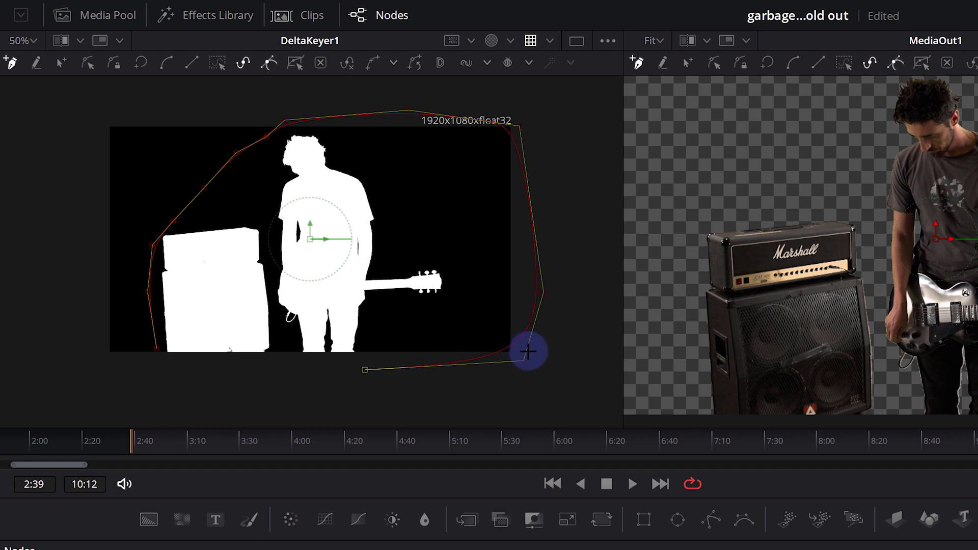
{"action": "left_click", "coordinate": [152, 349]}
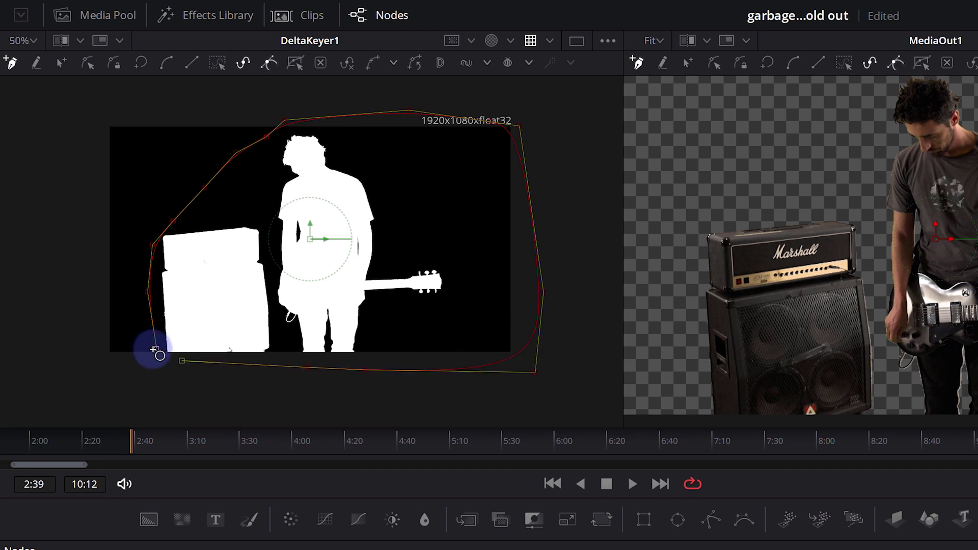
{"action": "left_click_drag", "start_coordinate": [181, 360], "coordinate": [170, 388]}
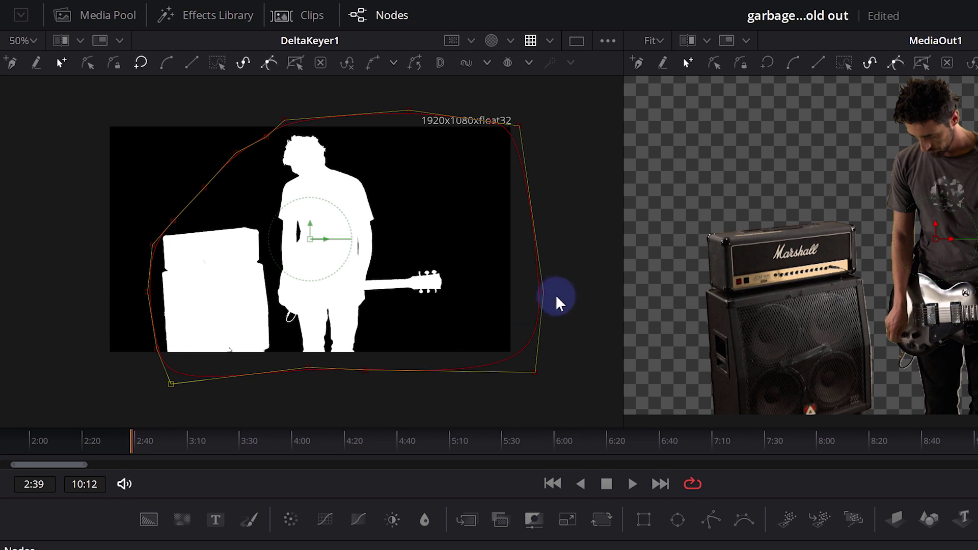
{"action": "left_click", "coordinate": [538, 297]}
{"action": "key", "text": "w"}
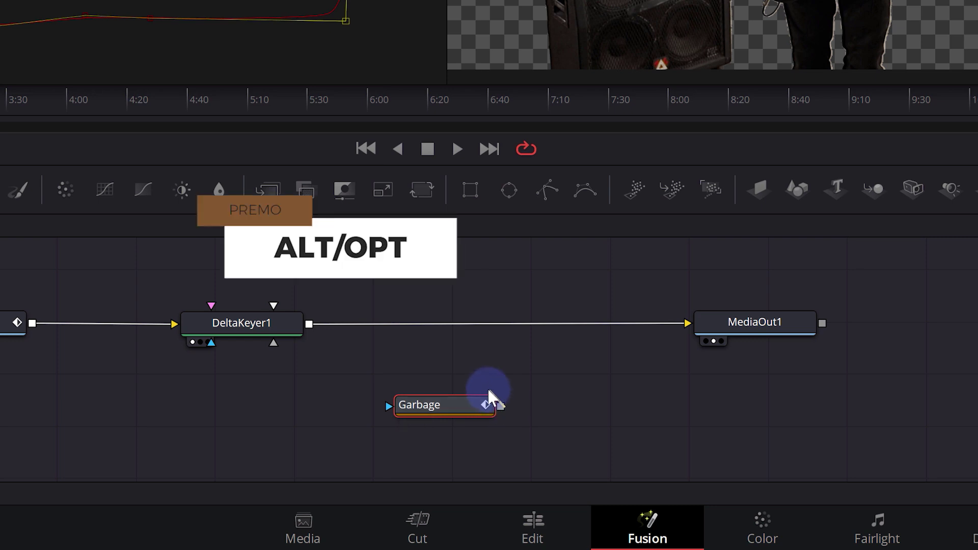
Step: Connect Garbage's output to DeltaKeyer1's GarbageMatte input and position Garbage directly beneath the keyer
{"action": "left_click_drag", "start_coordinate": [473, 383], "coordinate": [269, 329]}
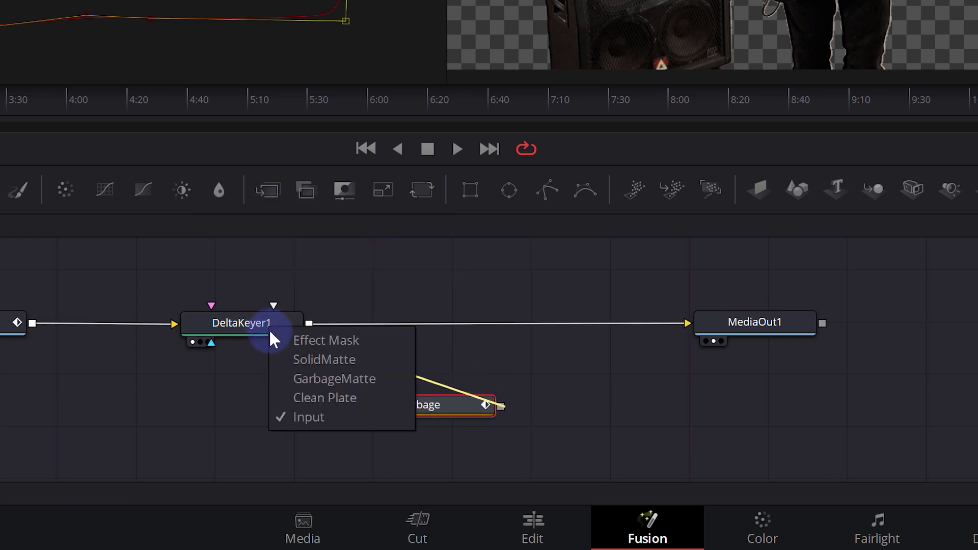
{"action": "left_click", "coordinate": [315, 379]}
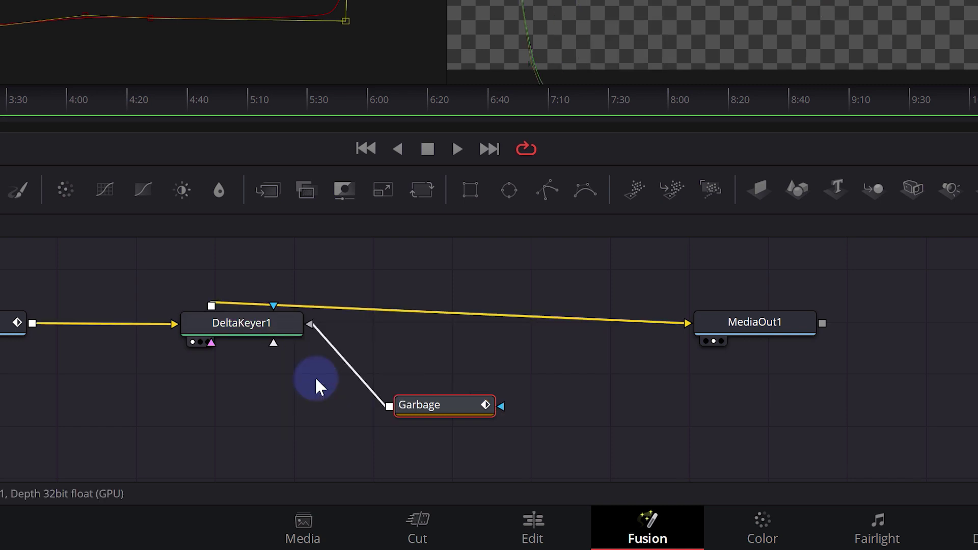
{"action": "left_click_drag", "start_coordinate": [414, 412], "coordinate": [217, 440]}
{"action": "left_click", "coordinate": [270, 342]}
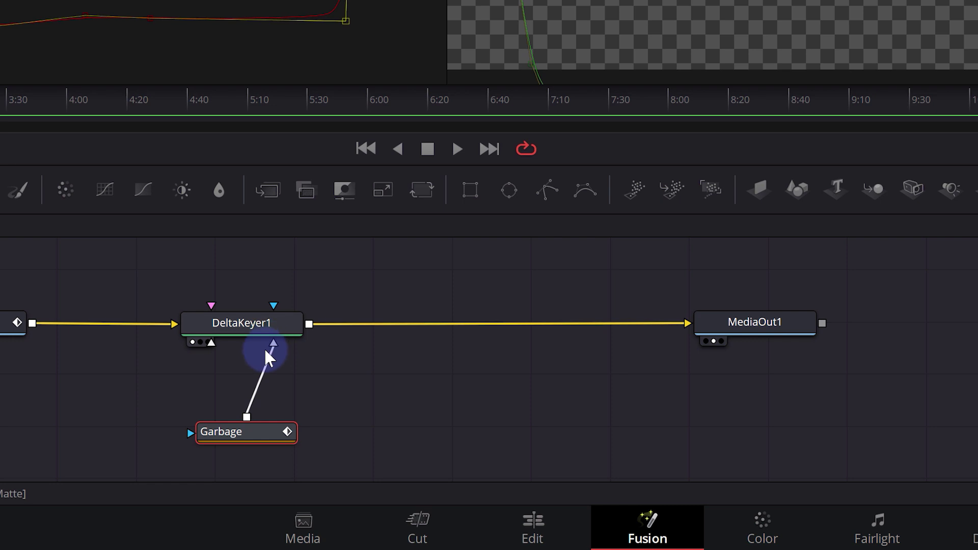
{"action": "left_click", "coordinate": [228, 437]}
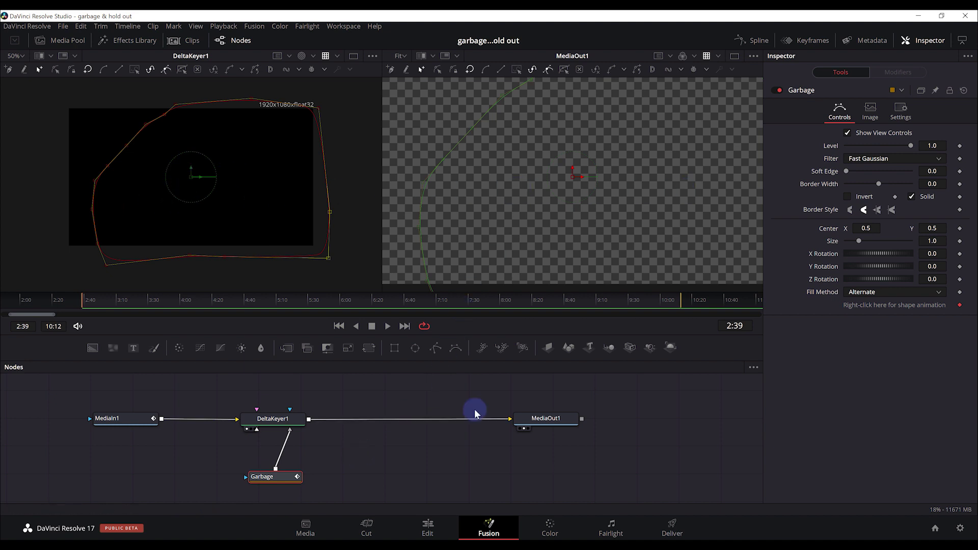
Step: Tick Invert in the Garbage node's Controls tab
{"action": "left_click", "coordinate": [848, 198]}
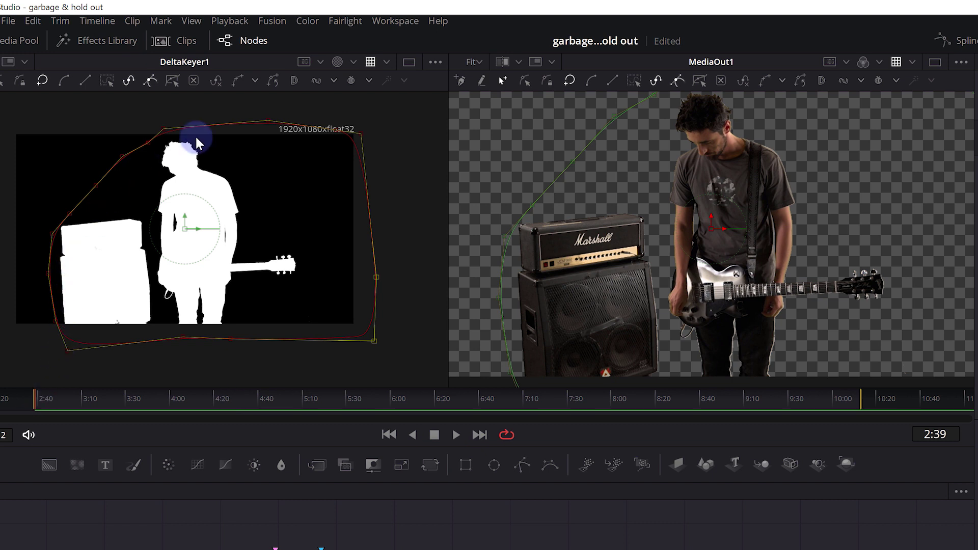
{"action": "left_click_drag", "start_coordinate": [846, 407], "coordinate": [861, 407]}
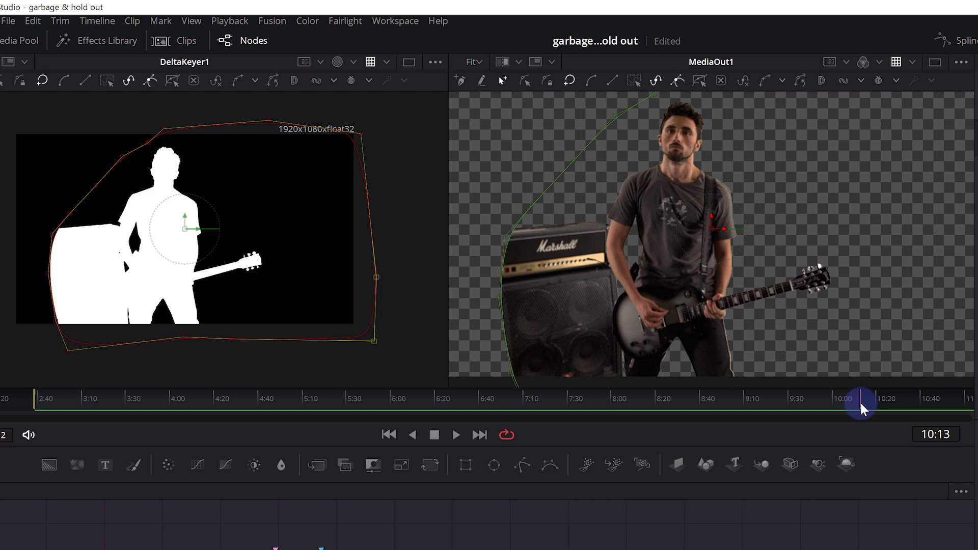
{"action": "left_click", "coordinate": [52, 234]}
{"action": "left_click_drag", "start_coordinate": [53, 234], "coordinate": [37, 296]}
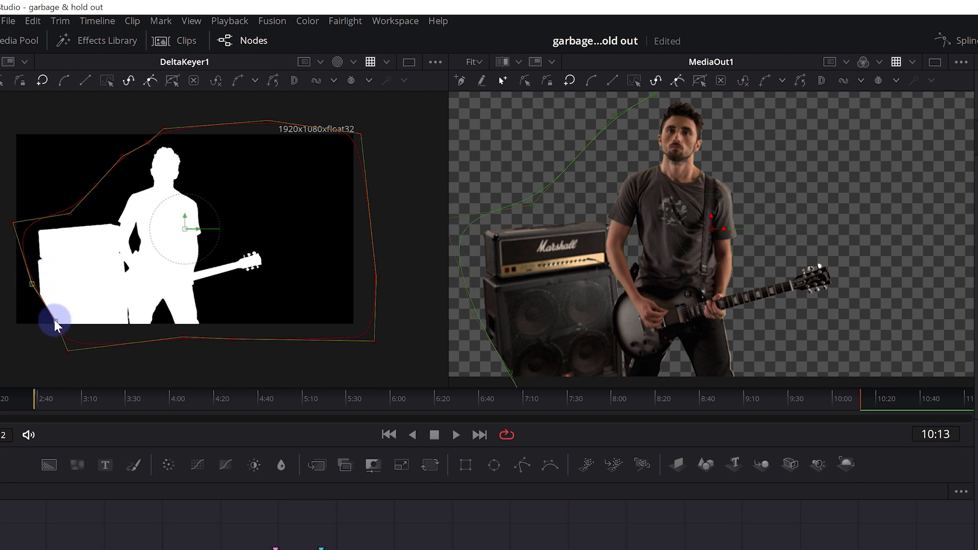
{"action": "left_click_drag", "start_coordinate": [53, 323], "coordinate": [17, 337]}
{"action": "left_click", "coordinate": [861, 403]}
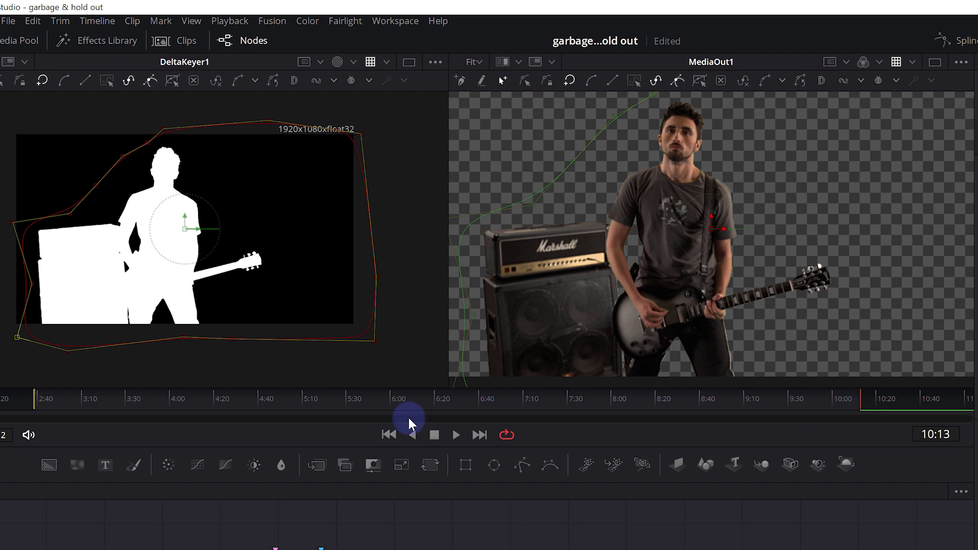
{"action": "left_click_drag", "start_coordinate": [452, 401], "coordinate": [456, 398]}
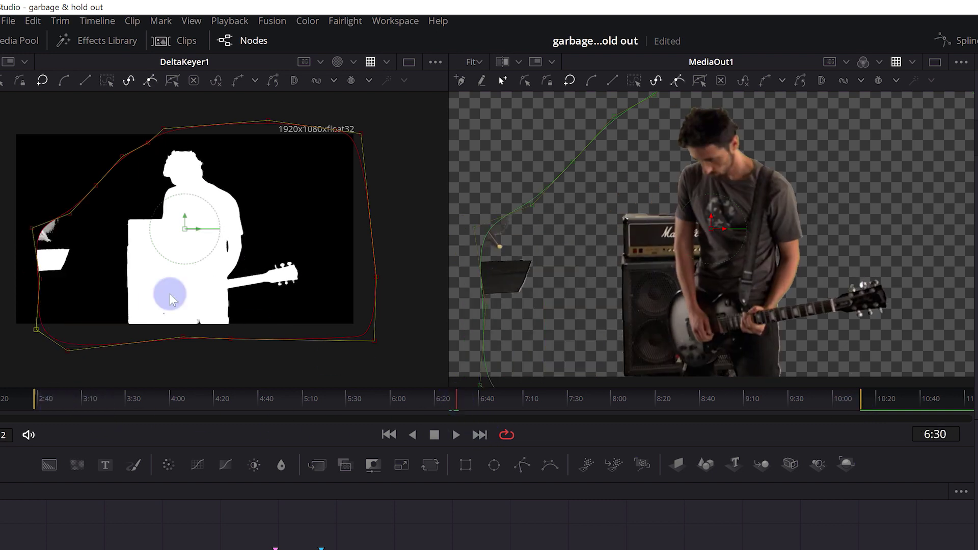
{"action": "mouse_move", "coordinate": [31, 226]}
{"action": "left_mouse_down"}
{"action": "mouse_move", "coordinate": [90, 248]}
{"action": "mouse_move", "coordinate": [67, 223]}
{"action": "mouse_move", "coordinate": [115, 195]}
{"action": "mouse_move", "coordinate": [90, 250]}
{"action": "left_mouse_up"}
{"action": "left_click_drag", "start_coordinate": [42, 277], "coordinate": [89, 294]}
{"action": "left_click_drag", "start_coordinate": [40, 328], "coordinate": [84, 333]}
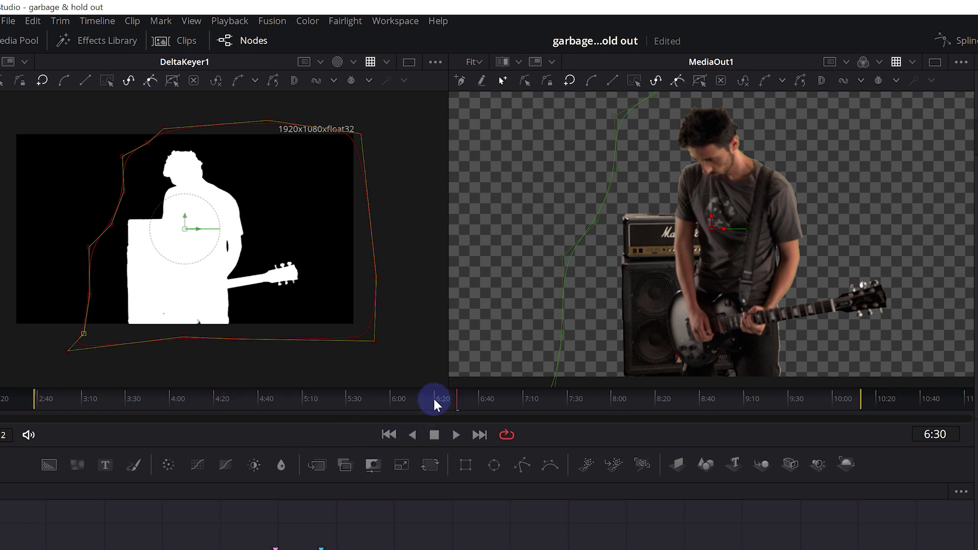
{"action": "left_click", "coordinate": [234, 400]}
{"action": "left_click_drag", "start_coordinate": [235, 403], "coordinate": [231, 404]}
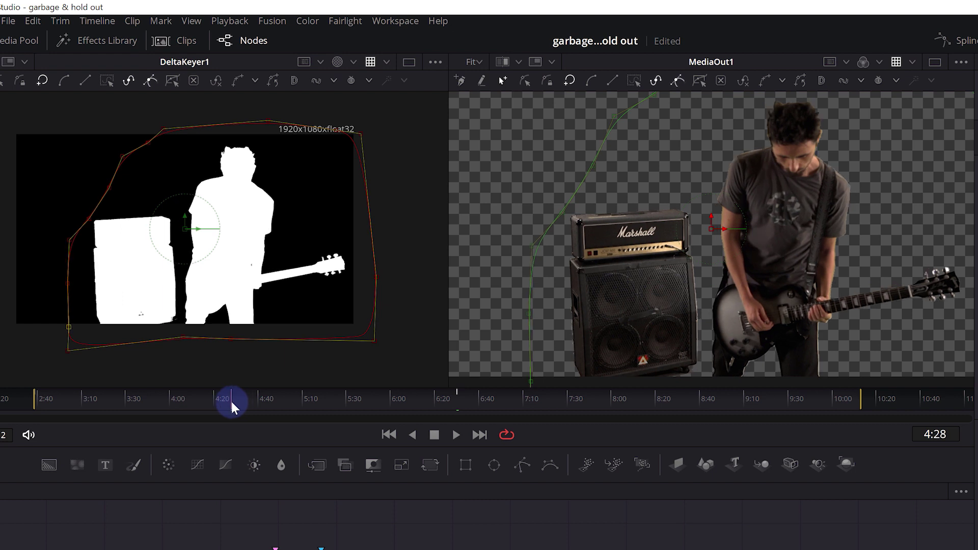
{"action": "left_click_drag", "start_coordinate": [231, 403], "coordinate": [36, 402]}
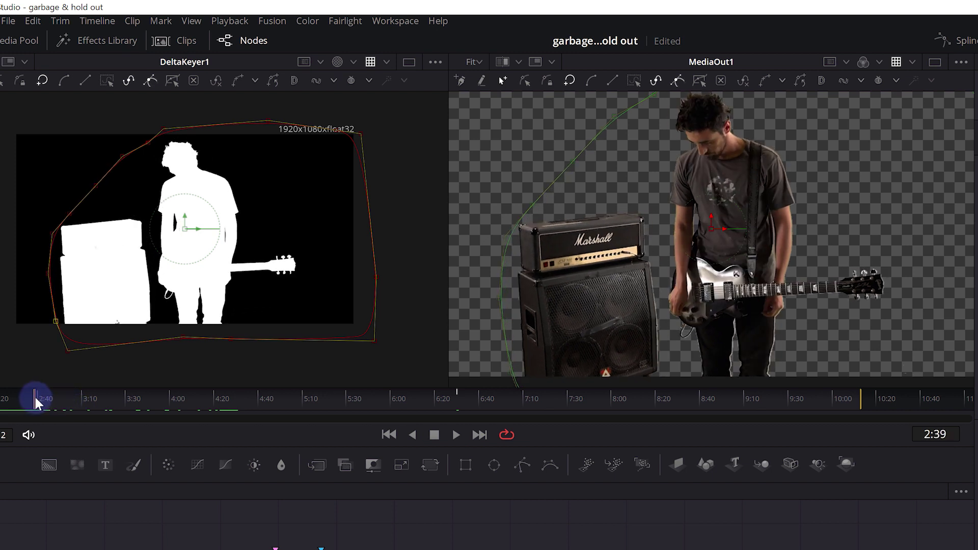
{"action": "mouse_move", "coordinate": [36, 397]}
{"action": "left_mouse_down"}
{"action": "mouse_move", "coordinate": [219, 425]}
{"action": "mouse_move", "coordinate": [457, 438]}
{"action": "left_mouse_up"}
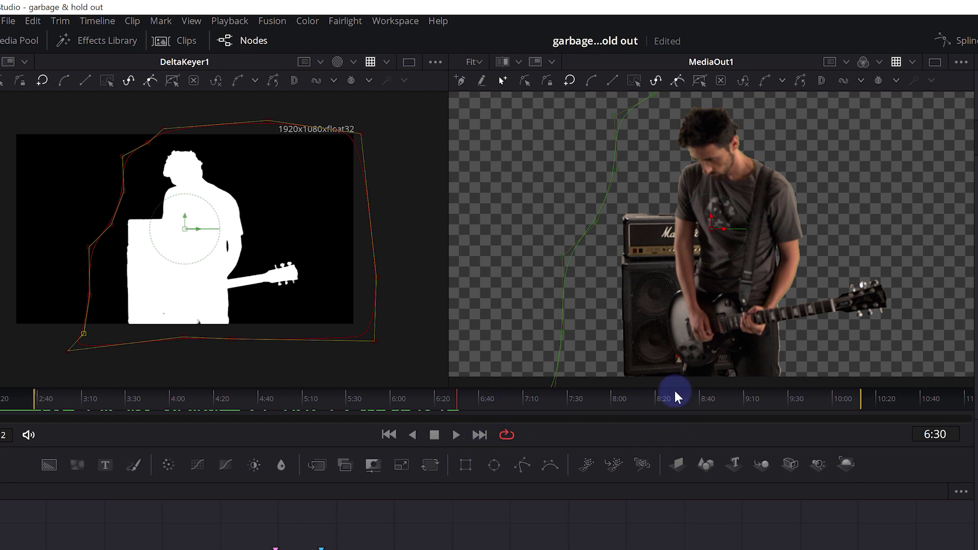
Step: At frame 8:21, pull the polygon's top-left and left points outward, then check frames 7:21 and 9:10
{"action": "left_click", "coordinate": [658, 397]}
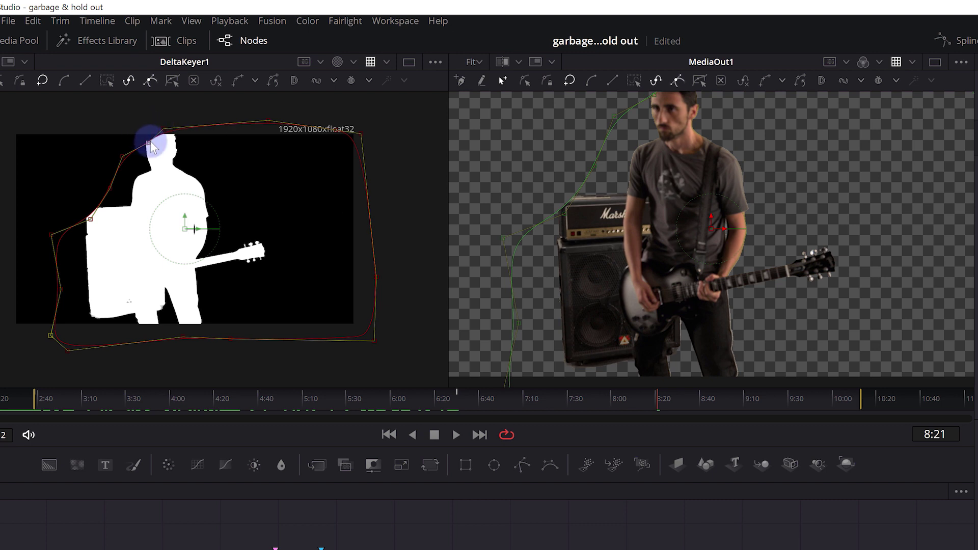
{"action": "left_click_drag", "start_coordinate": [148, 143], "coordinate": [132, 130]}
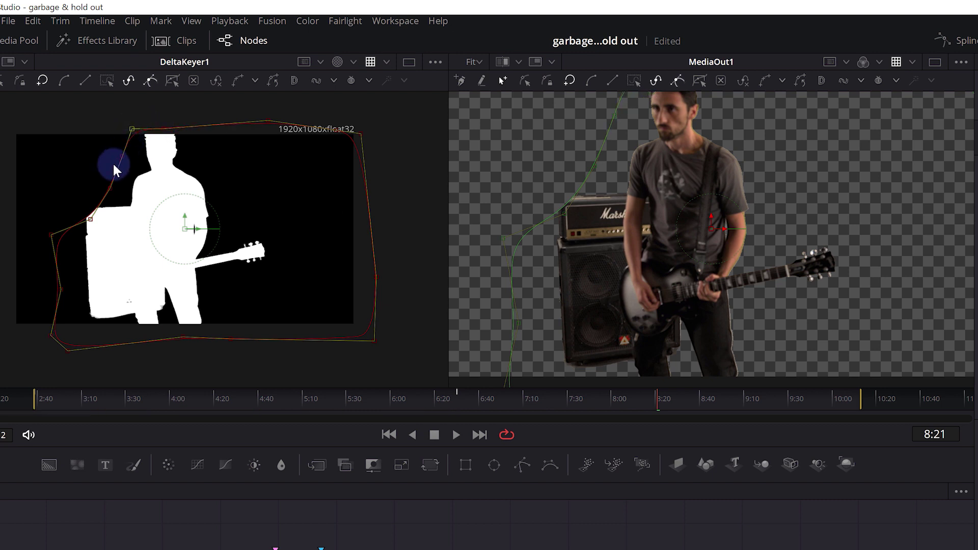
{"action": "left_click_drag", "start_coordinate": [90, 219], "coordinate": [72, 203]}
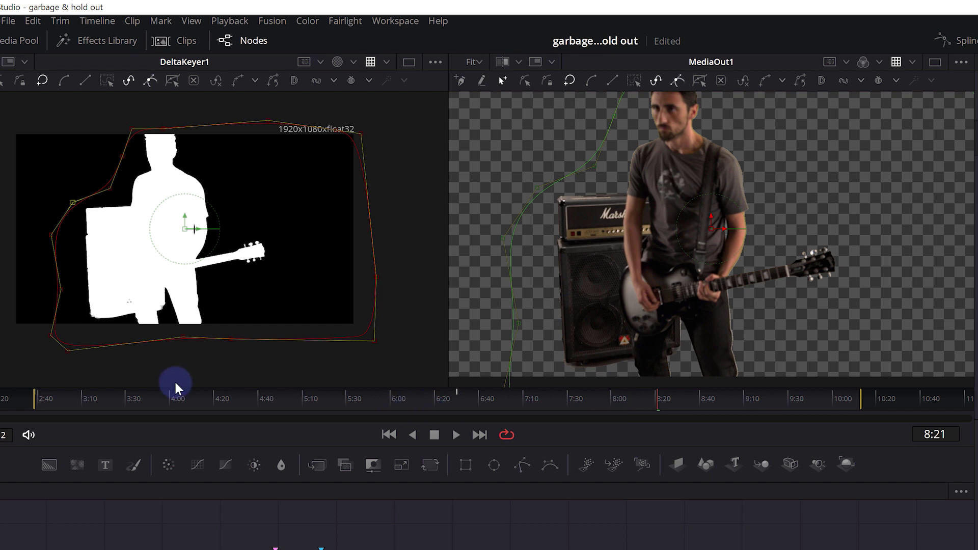
{"action": "left_click", "coordinate": [548, 400]}
{"action": "mouse_move", "coordinate": [549, 403]}
{"action": "left_mouse_down"}
{"action": "mouse_move", "coordinate": [462, 406]}
{"action": "mouse_move", "coordinate": [523, 399]}
{"action": "mouse_move", "coordinate": [656, 417]}
{"action": "left_mouse_up"}
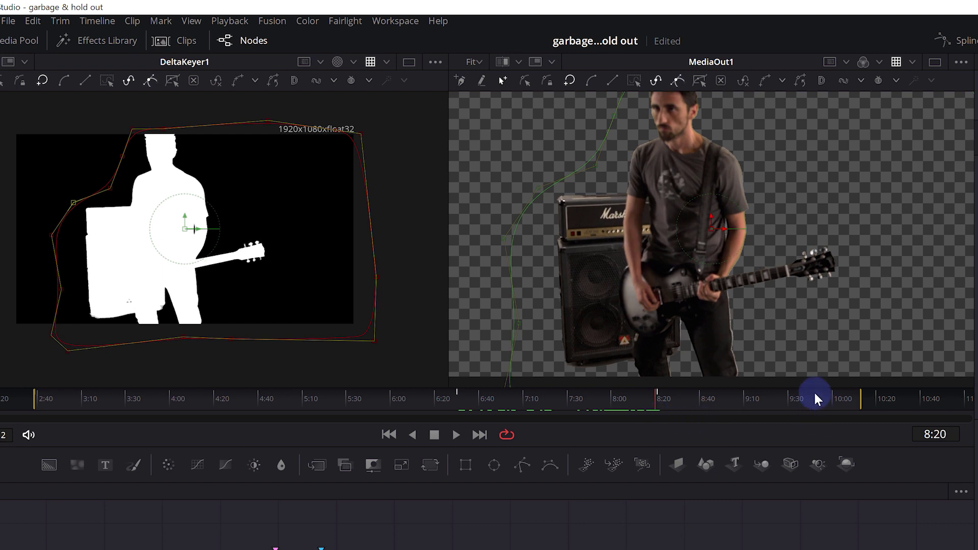
{"action": "left_click", "coordinate": [744, 402]}
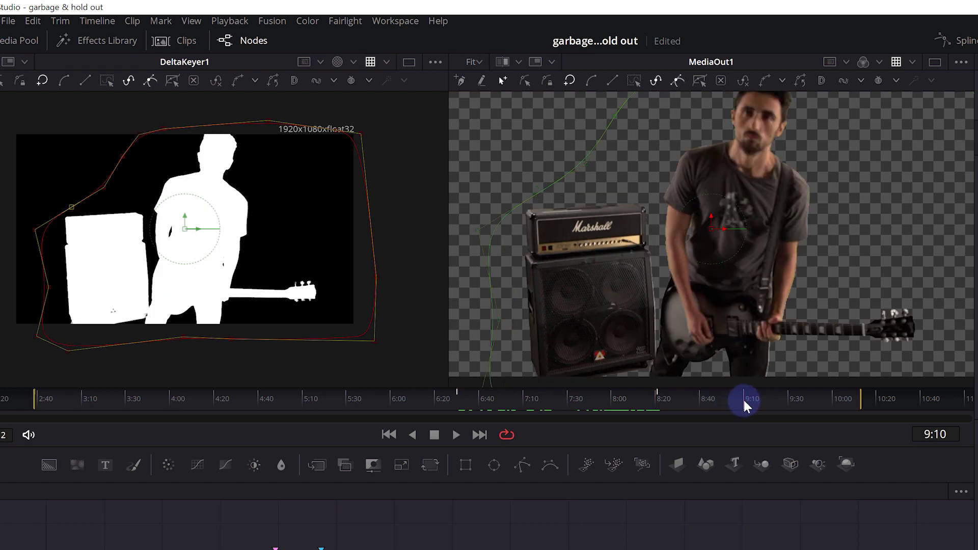
{"action": "mouse_move", "coordinate": [743, 402]}
{"action": "left_mouse_down"}
{"action": "mouse_move", "coordinate": [655, 416]}
{"action": "mouse_move", "coordinate": [870, 426]}
{"action": "mouse_move", "coordinate": [709, 363]}
{"action": "left_mouse_up"}
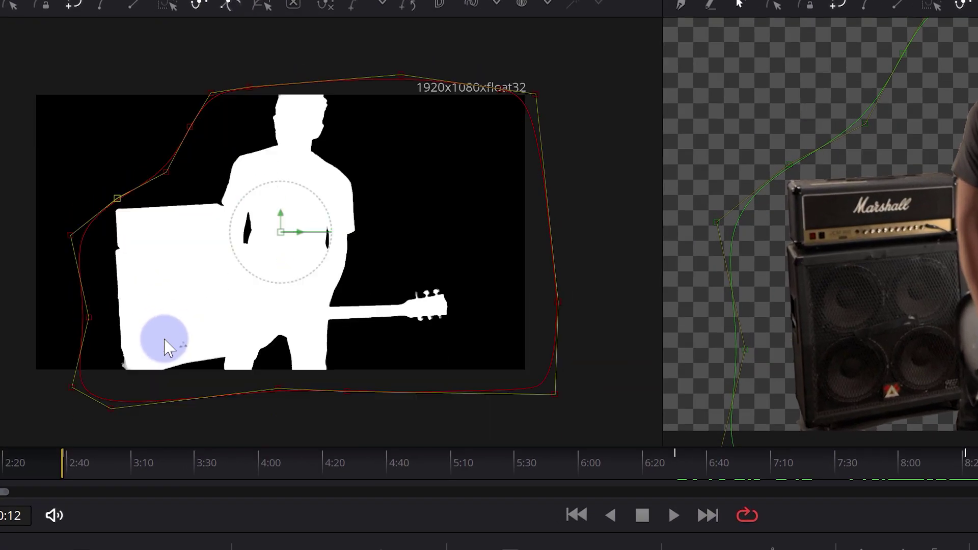
{"action": "scroll", "coordinate": [161, 338], "scroll_direction": "down", "scroll_amount": 2}
{"action": "scroll", "coordinate": [161, 337], "scroll_direction": "up", "scroll_amount": 10}
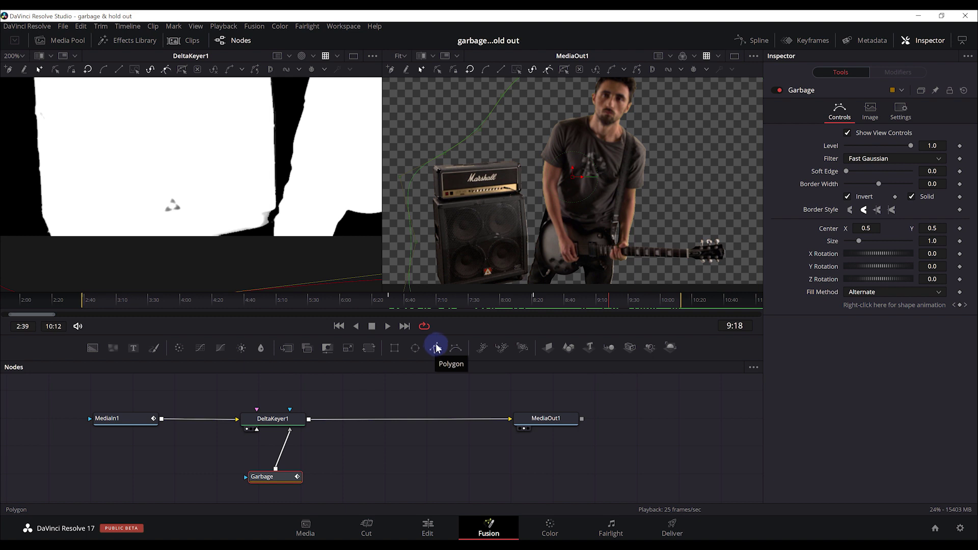
Step: Add a new Polygon mask node and place it below the keyer chain
{"action": "left_click", "coordinate": [382, 444]}
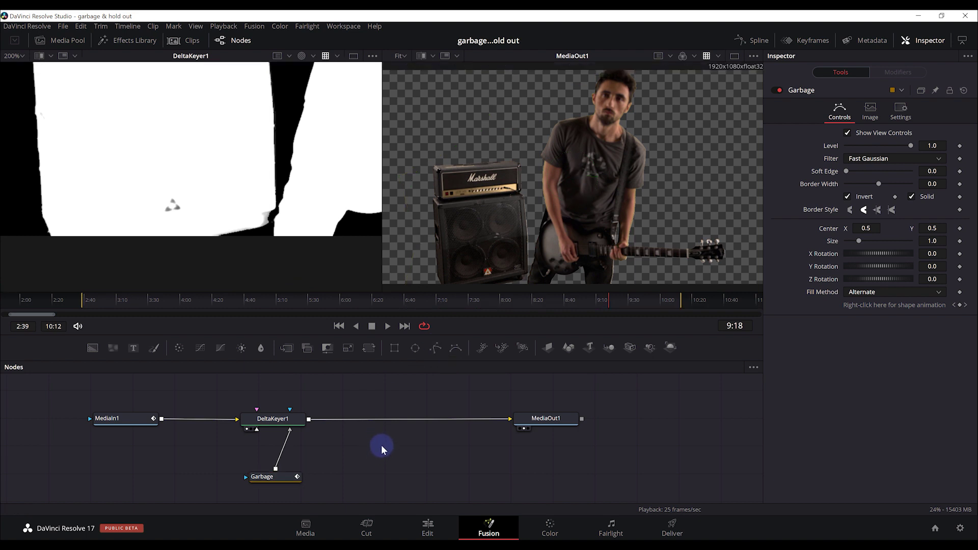
{"action": "left_click", "coordinate": [435, 348]}
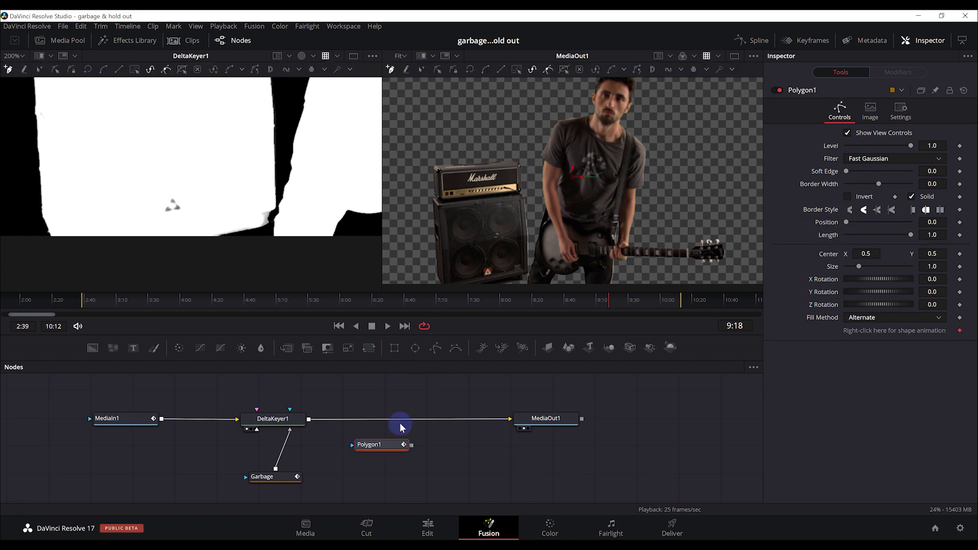
{"action": "left_click_drag", "start_coordinate": [392, 444], "coordinate": [407, 464]}
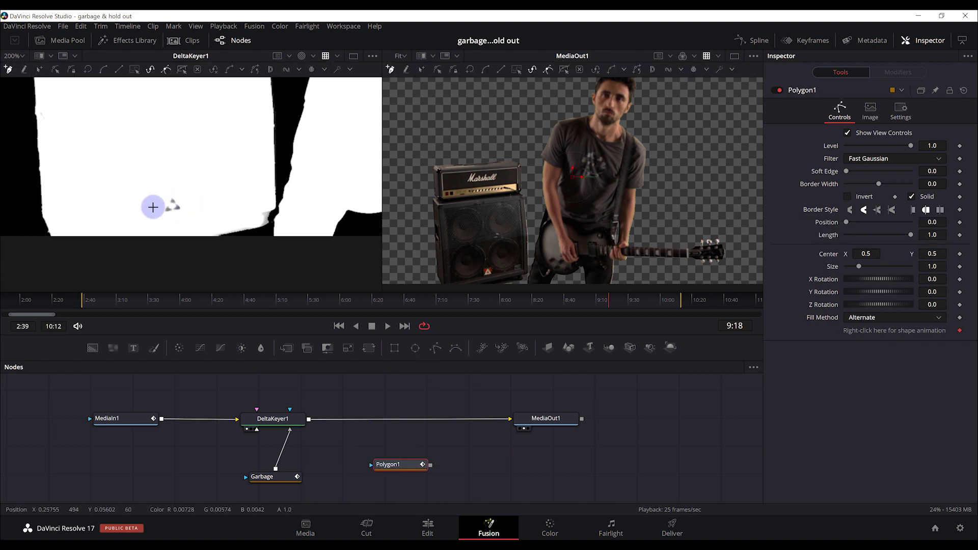
{"action": "left_click", "coordinate": [400, 463]}
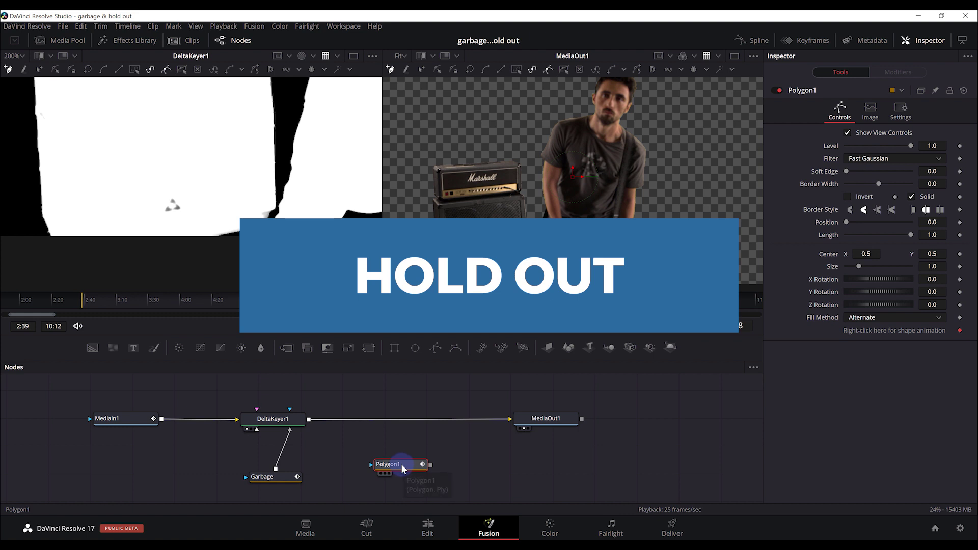
{"action": "left_click", "coordinate": [404, 465]}
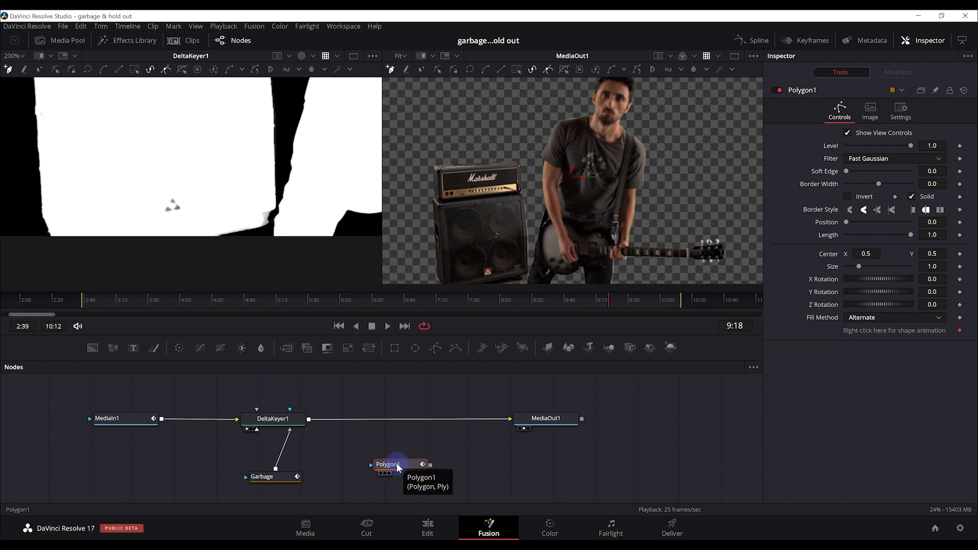
Step: Rename the polygon node to HoldOut1, then scrub back toward the start of the shot
{"action": "right_click", "coordinate": [398, 466]}
{"action": "left_click", "coordinate": [418, 374]}
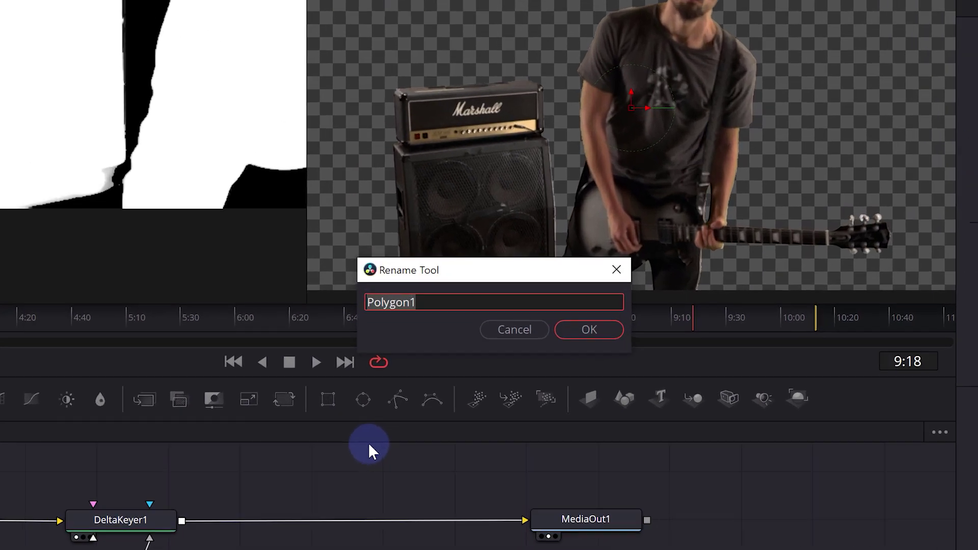
{"action": "key", "text": "End"}
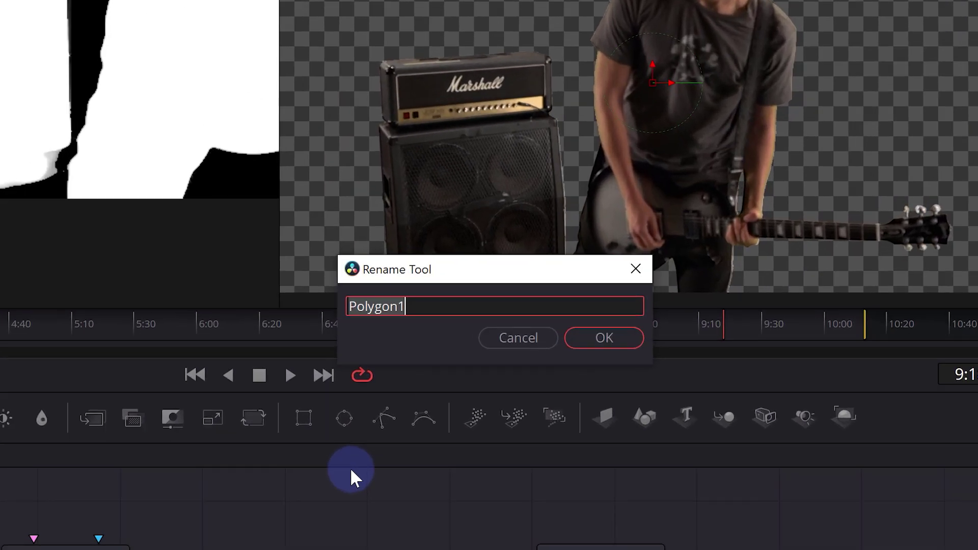
{"action": "key", "text": "ctrl+a"}
{"action": "type", "text": "Ho"}
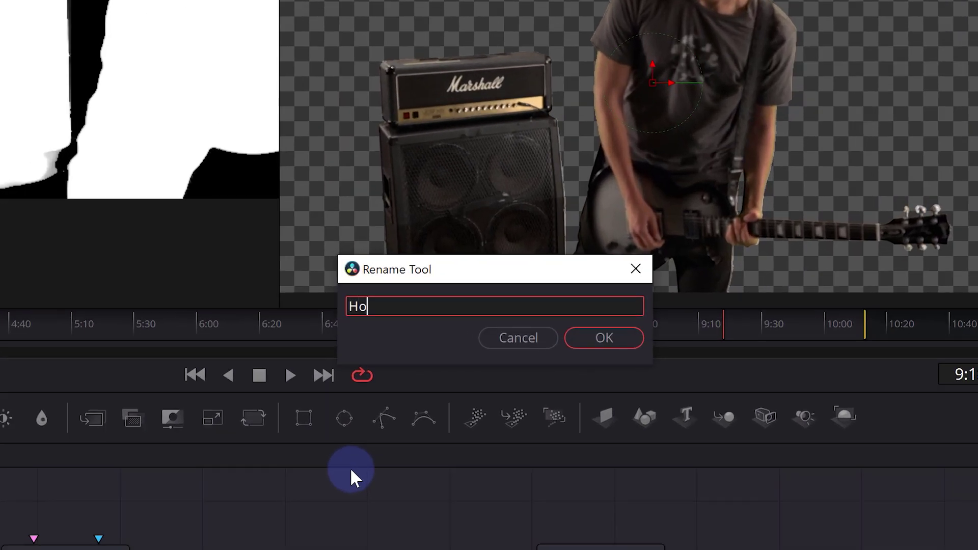
{"action": "type", "text": "ld Out 1"}
{"action": "key", "text": "Return"}
{"action": "left_click", "coordinate": [353, 304]}
{"action": "mouse_move", "coordinate": [353, 304]}
{"action": "left_mouse_down"}
{"action": "mouse_move", "coordinate": [66, 305]}
{"action": "mouse_move", "coordinate": [83, 305]}
{"action": "left_mouse_up"}
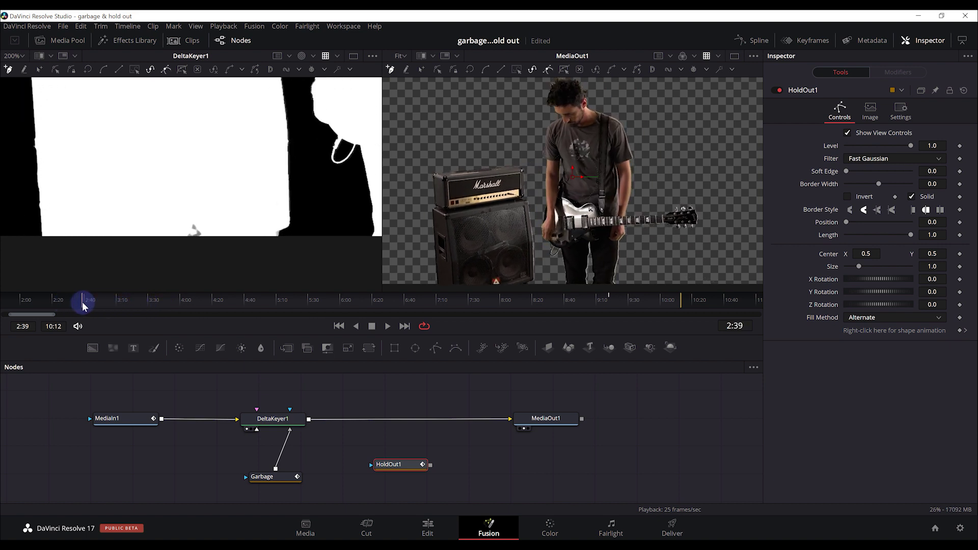
Step: Draw a small closed HoldOut1 loop around the grey speck at the amp's base at 2:39
{"action": "left_click", "coordinate": [184, 247]}
{"action": "left_click", "coordinate": [171, 235]}
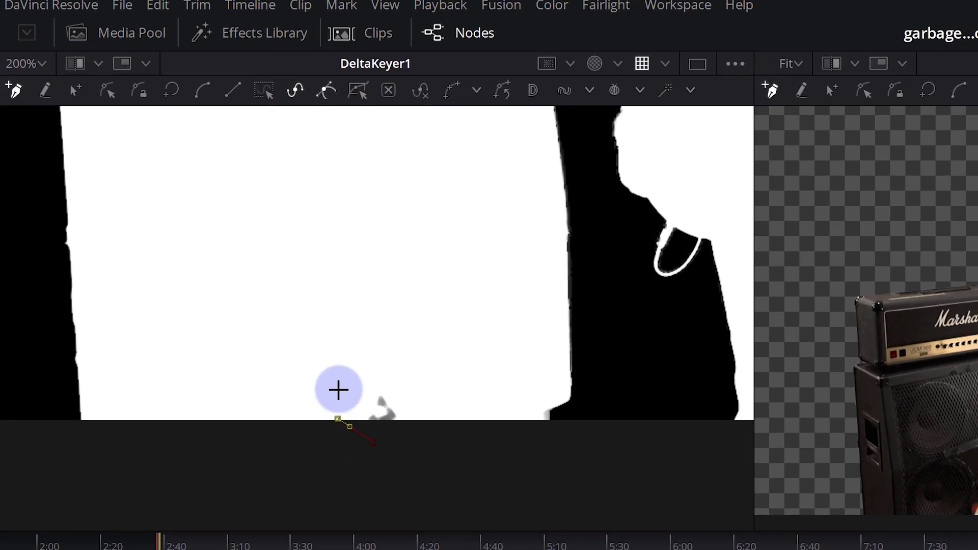
{"action": "left_click_drag", "start_coordinate": [339, 390], "coordinate": [358, 383]}
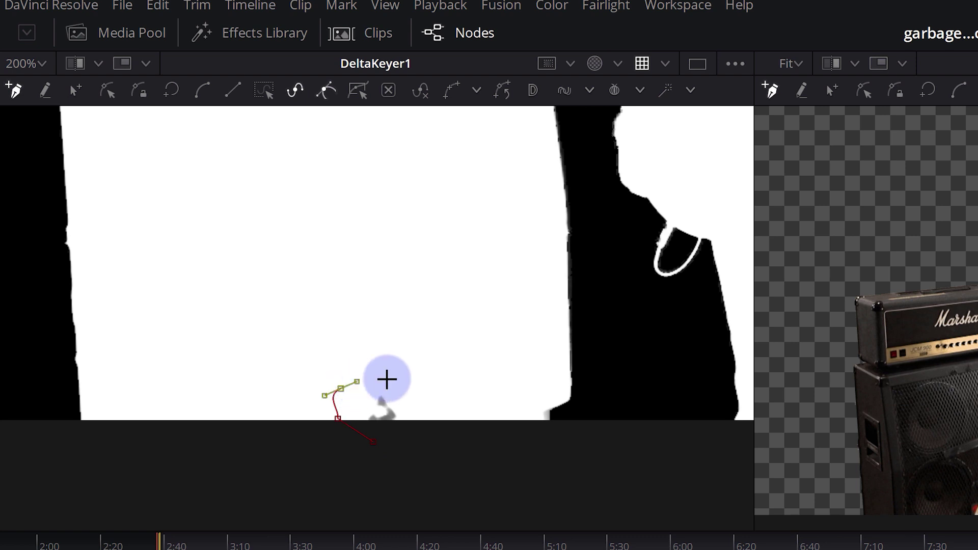
{"action": "left_click", "coordinate": [426, 405]}
{"action": "left_click", "coordinate": [374, 441]}
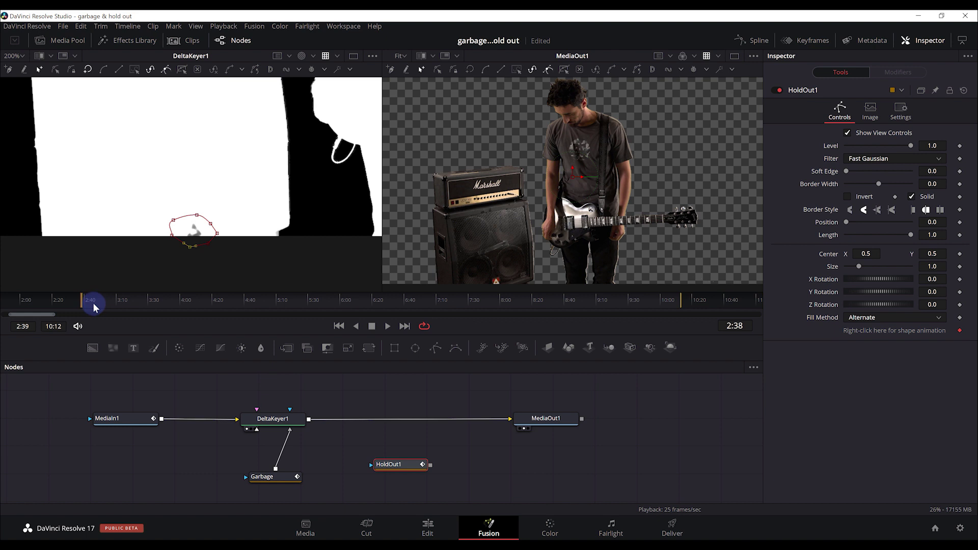
{"action": "left_click_drag", "start_coordinate": [92, 302], "coordinate": [370, 325]}
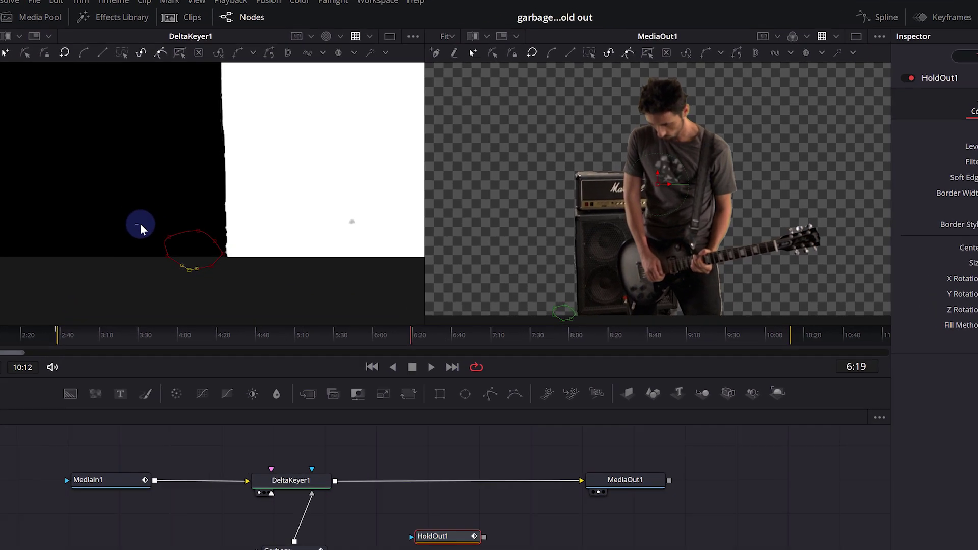
Step: Select all HoldOut1 points and move the shape onto the speck at frames 4:24 and 3:30
{"action": "left_click_drag", "start_coordinate": [146, 208], "coordinate": [225, 254]}
{"action": "left_click_drag", "start_coordinate": [241, 303], "coordinate": [391, 258]}
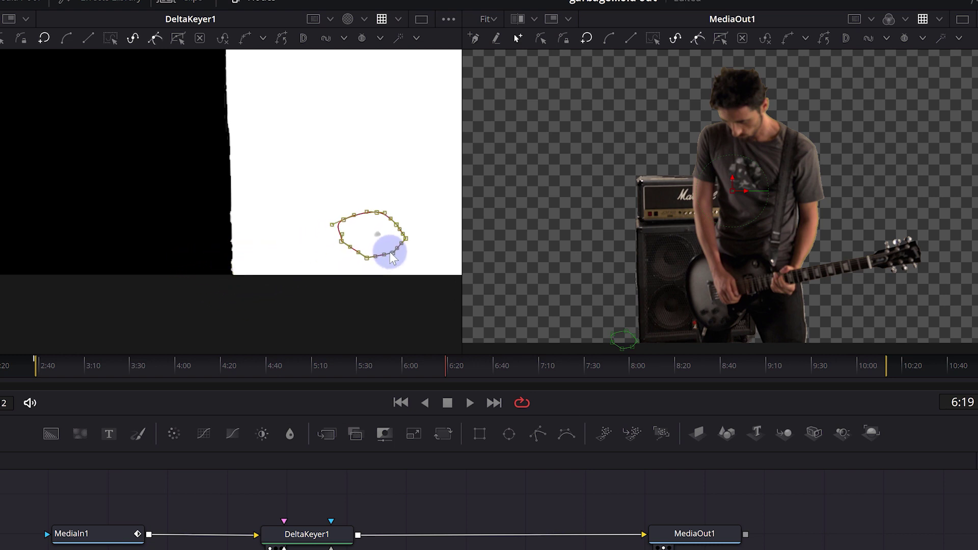
{"action": "left_click", "coordinate": [229, 368]}
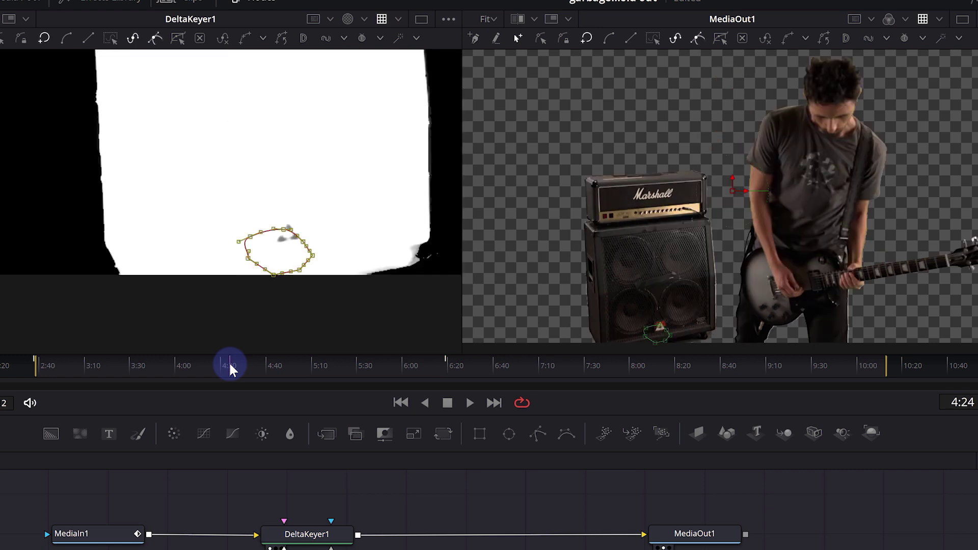
{"action": "mouse_move", "coordinate": [222, 218]}
{"action": "left_mouse_down"}
{"action": "mouse_move", "coordinate": [321, 280]}
{"action": "mouse_move", "coordinate": [312, 275]}
{"action": "mouse_move", "coordinate": [309, 231]}
{"action": "left_mouse_up"}
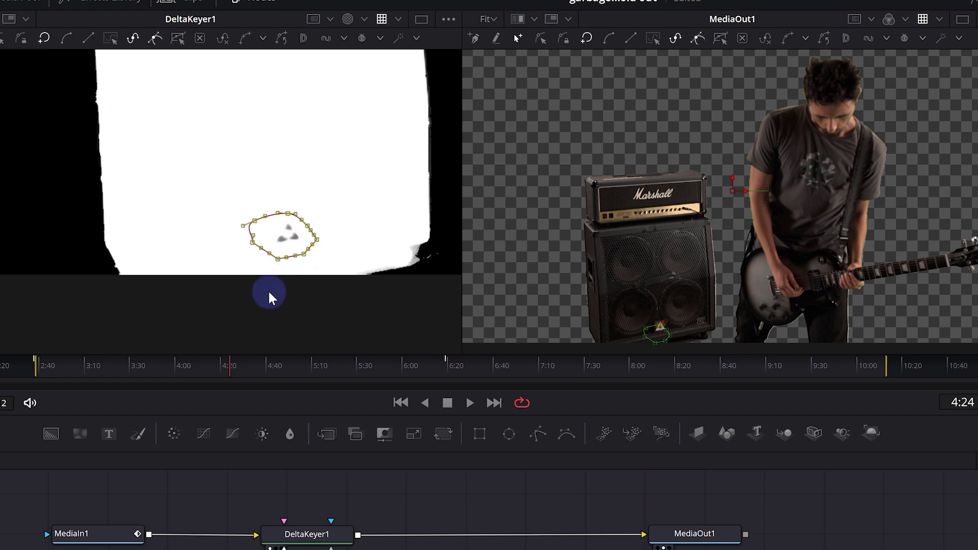
{"action": "left_click_drag", "start_coordinate": [145, 365], "coordinate": [129, 372]}
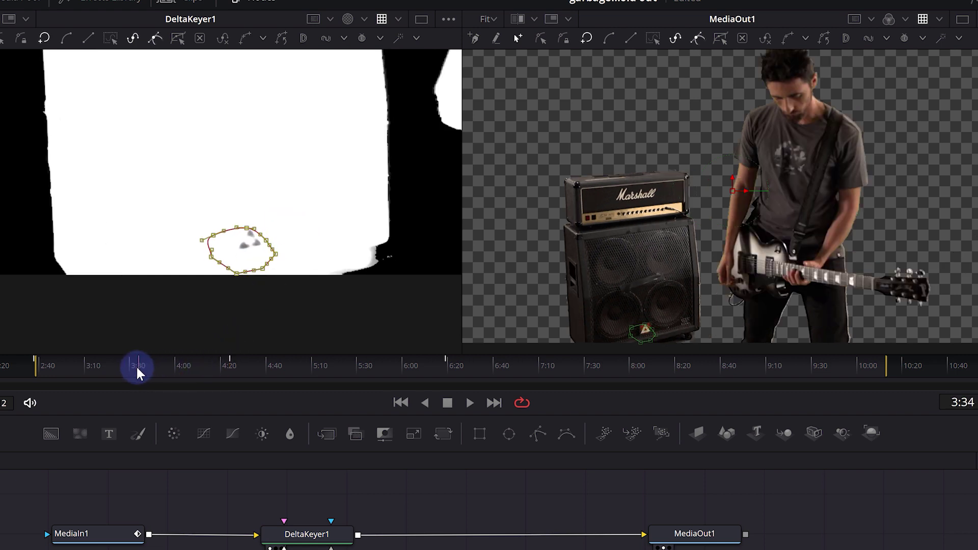
{"action": "left_click_drag", "start_coordinate": [170, 219], "coordinate": [290, 282]}
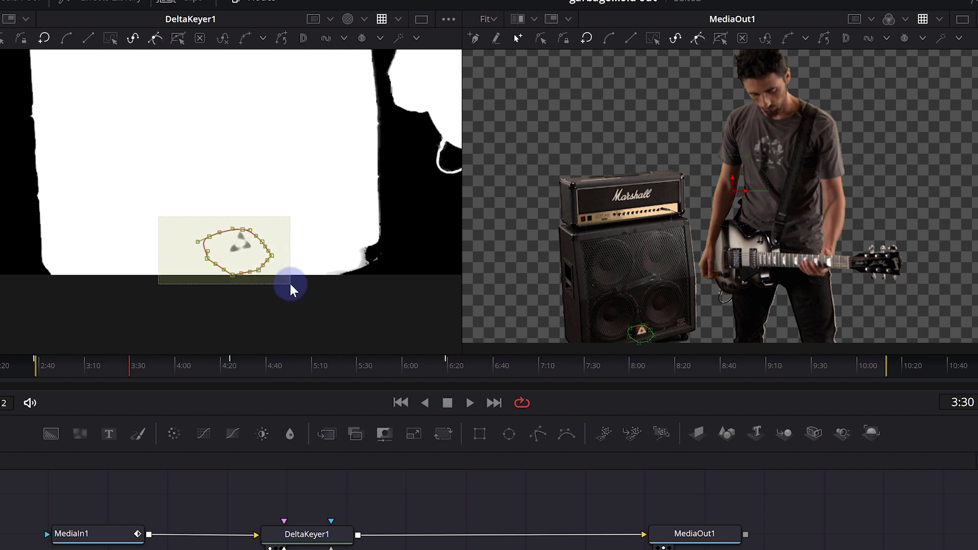
{"action": "left_click_drag", "start_coordinate": [264, 247], "coordinate": [262, 232]}
Step: Scrub through the shot, nudging the hold-out shape right to keep it on the speck
{"action": "mouse_move", "coordinate": [88, 371]}
{"action": "left_mouse_down"}
{"action": "mouse_move", "coordinate": [52, 373]}
{"action": "mouse_move", "coordinate": [229, 386]}
{"action": "left_mouse_up"}
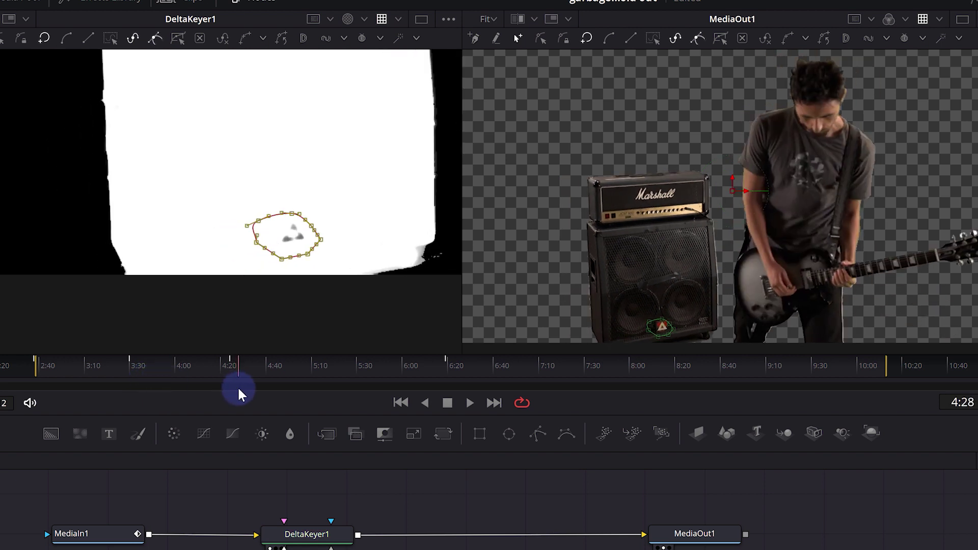
{"action": "mouse_move", "coordinate": [230, 390]}
{"action": "left_mouse_down"}
{"action": "mouse_move", "coordinate": [341, 403]}
{"action": "mouse_move", "coordinate": [334, 400]}
{"action": "left_mouse_up"}
{"action": "mouse_move", "coordinate": [345, 240]}
{"action": "left_mouse_down"}
{"action": "mouse_move", "coordinate": [351, 255]}
{"action": "mouse_move", "coordinate": [373, 251]}
{"action": "left_mouse_up"}
{"action": "left_click", "coordinate": [424, 402]}
{"action": "mouse_move", "coordinate": [311, 367]}
{"action": "left_mouse_down"}
{"action": "mouse_move", "coordinate": [244, 370]}
{"action": "mouse_move", "coordinate": [376, 381]}
{"action": "left_mouse_up"}
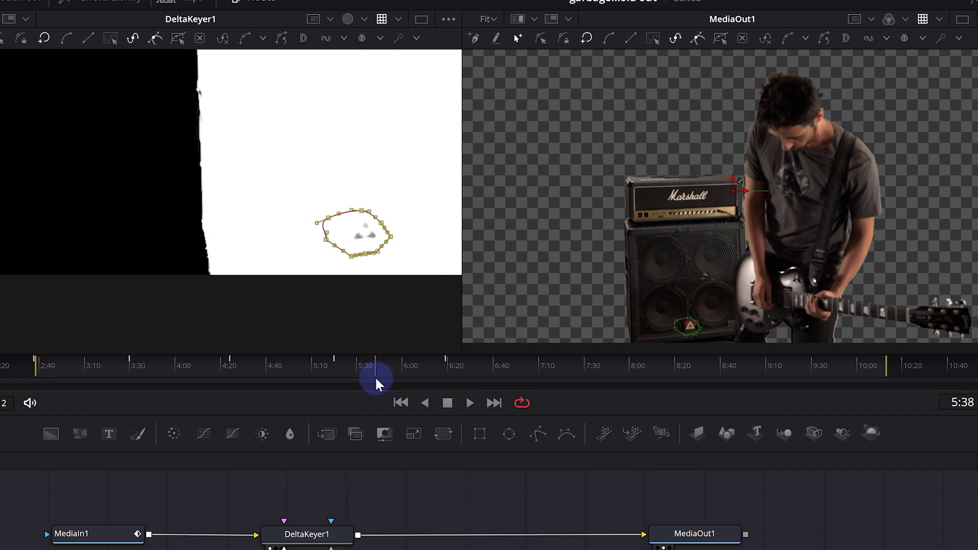
{"action": "left_click_drag", "start_coordinate": [376, 380], "coordinate": [460, 393]}
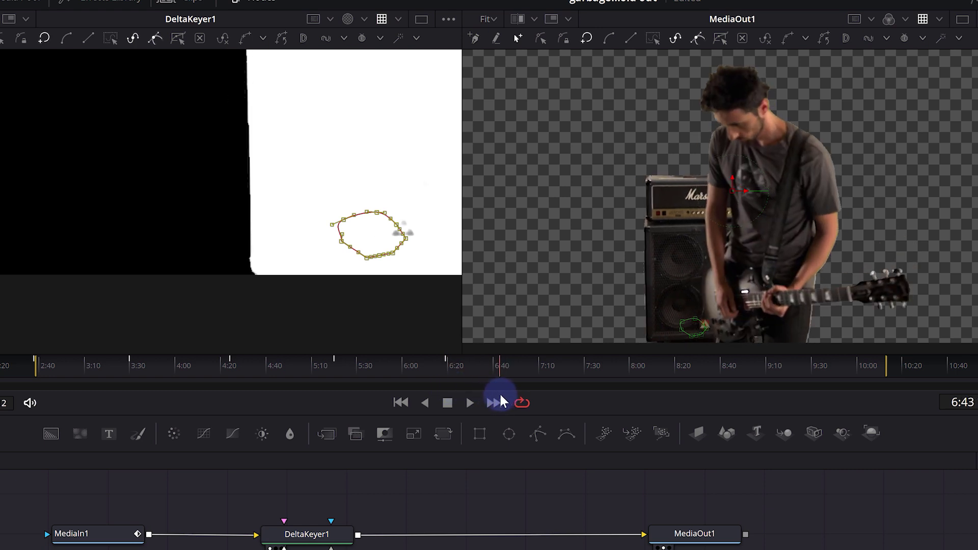
{"action": "mouse_move", "coordinate": [598, 396]}
{"action": "left_mouse_down"}
{"action": "mouse_move", "coordinate": [494, 397]}
{"action": "mouse_move", "coordinate": [461, 370]}
{"action": "left_mouse_up"}
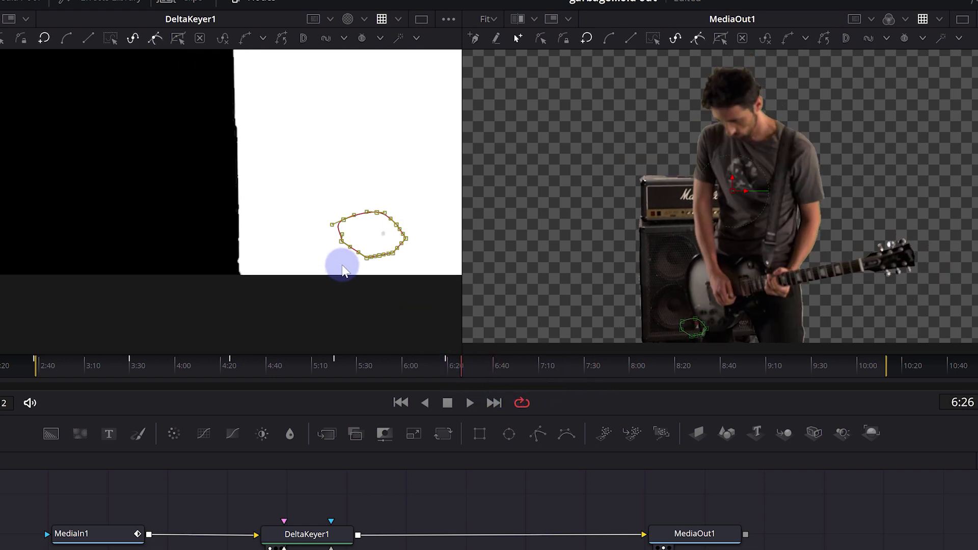
{"action": "scroll", "coordinate": [159, 173], "scroll_direction": "down", "scroll_amount": 3}
{"action": "scroll", "coordinate": [147, 166], "scroll_direction": "up", "scroll_amount": 2}
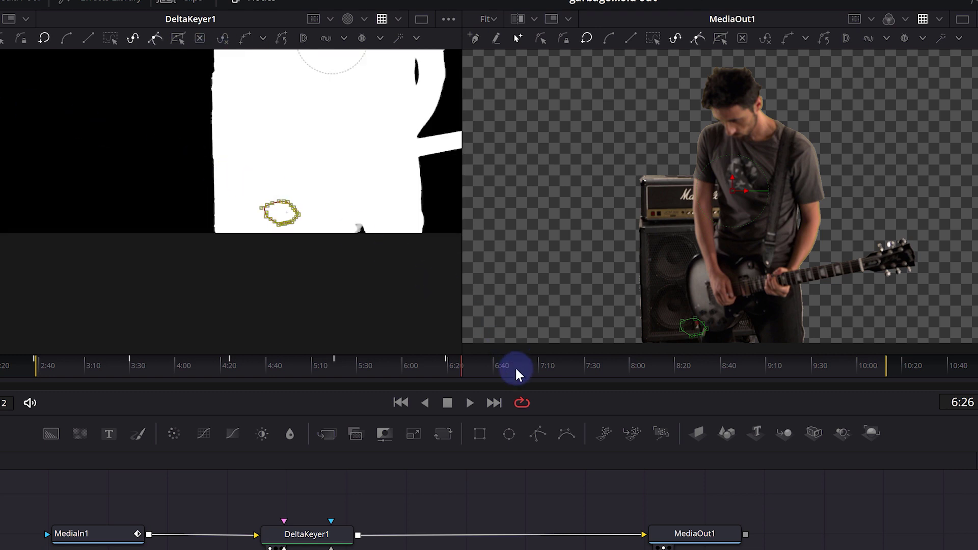
Step: Reposition and reshape the HoldOut polygon over its target at frames around 8:19 and 7:13
{"action": "left_click_drag", "start_coordinate": [298, 218], "coordinate": [303, 220]}
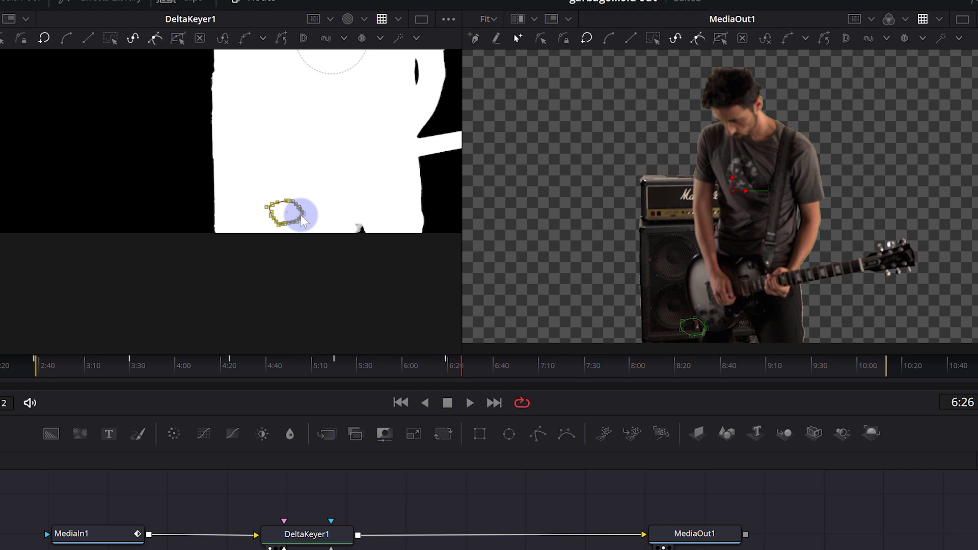
{"action": "left_click_drag", "start_coordinate": [661, 368], "coordinate": [676, 369]}
{"action": "left_click", "coordinate": [266, 206]}
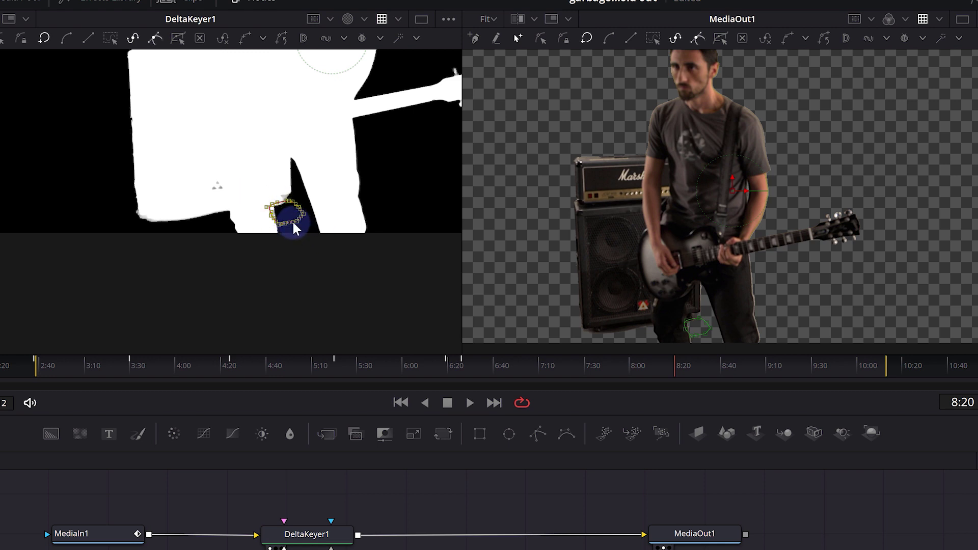
{"action": "mouse_move", "coordinate": [292, 220]}
{"action": "left_mouse_down"}
{"action": "mouse_move", "coordinate": [273, 195]}
{"action": "mouse_move", "coordinate": [217, 177]}
{"action": "left_mouse_up"}
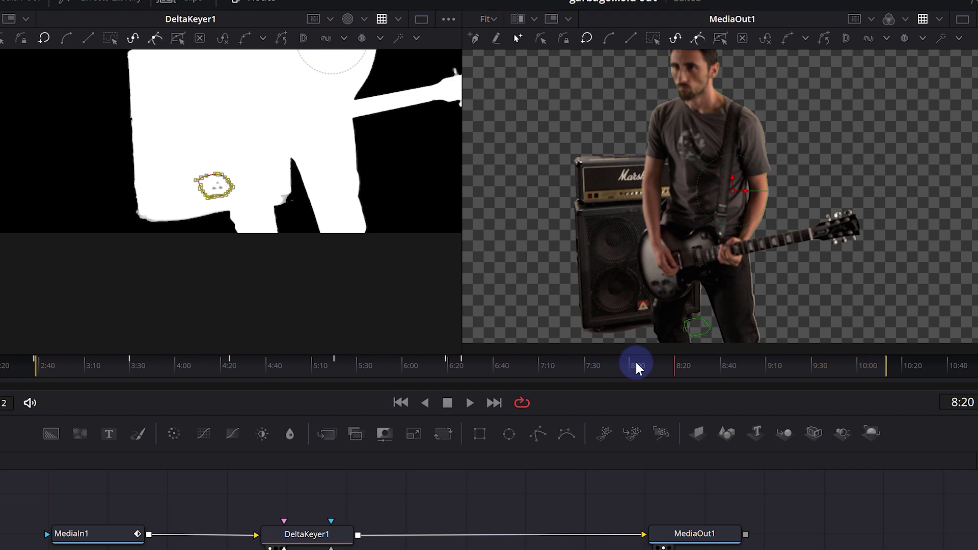
{"action": "left_click", "coordinate": [571, 365]}
{"action": "mouse_move", "coordinate": [572, 365]}
{"action": "left_mouse_down"}
{"action": "mouse_move", "coordinate": [606, 364]}
{"action": "mouse_move", "coordinate": [533, 365]}
{"action": "left_mouse_up"}
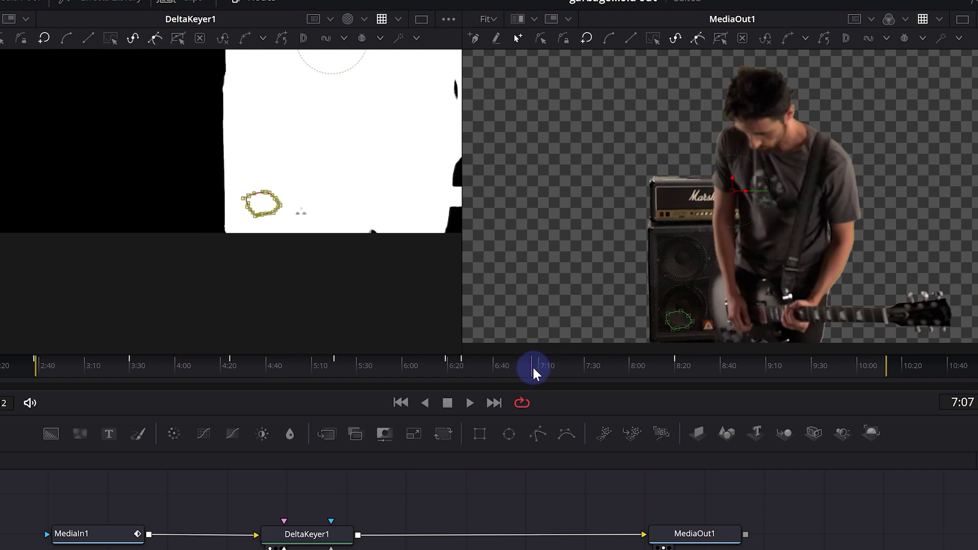
{"action": "left_click_drag", "start_coordinate": [532, 365], "coordinate": [549, 372]}
{"action": "left_click_drag", "start_coordinate": [277, 210], "coordinate": [307, 216]}
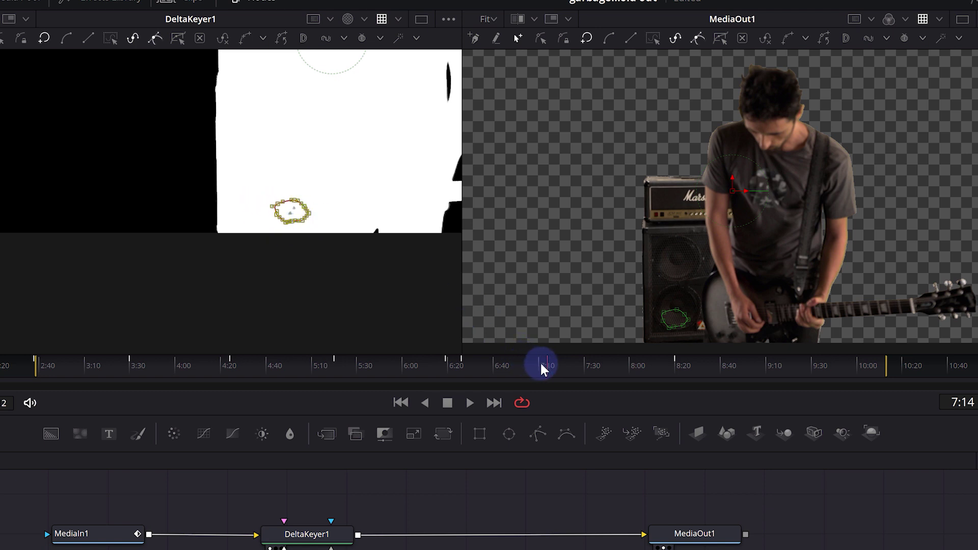
Step: Realign the whole HoldOut polygon at frames 6:40, 8:18 and 9:06, checking near 10:05
{"action": "left_click_drag", "start_coordinate": [524, 372], "coordinate": [495, 370]}
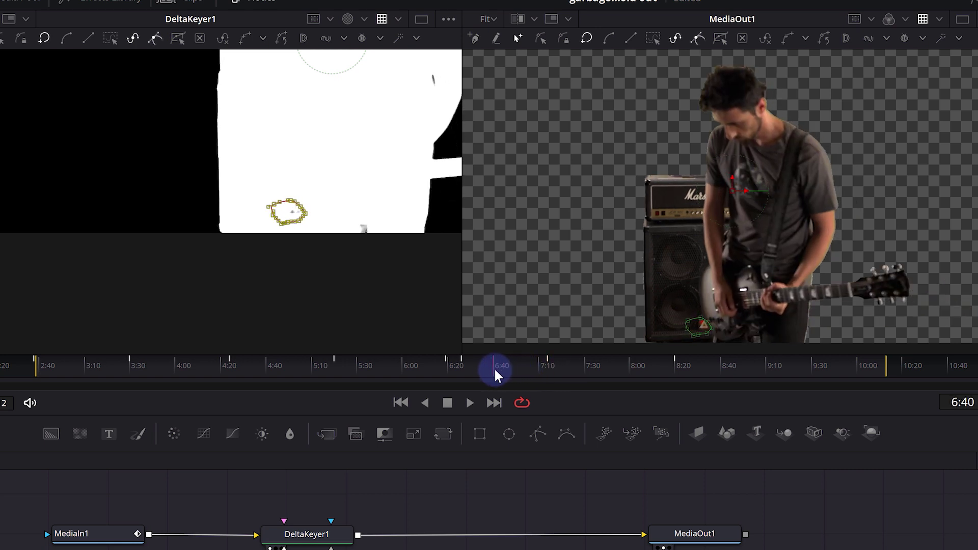
{"action": "left_click_drag", "start_coordinate": [295, 219], "coordinate": [280, 209]}
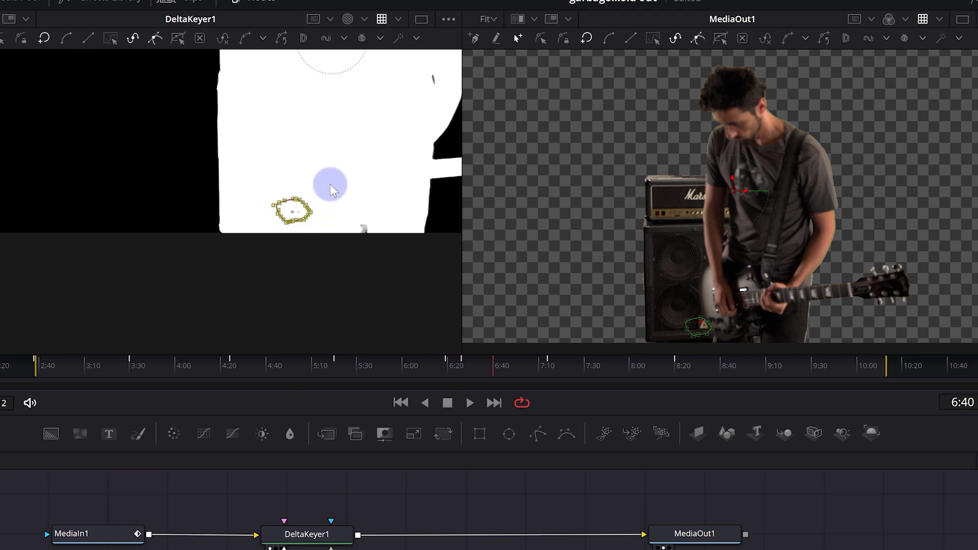
{"action": "left_click", "coordinate": [618, 366]}
{"action": "left_click_drag", "start_coordinate": [619, 364], "coordinate": [766, 372]}
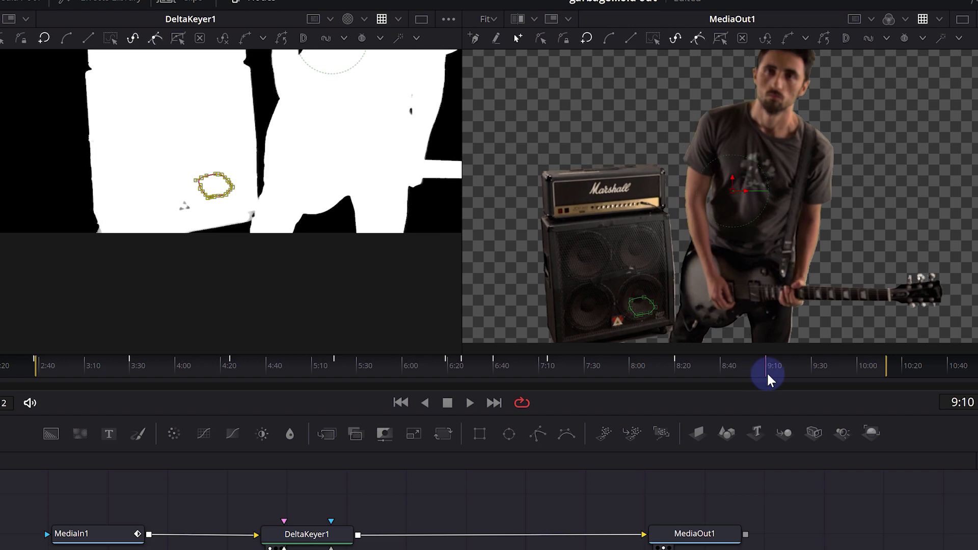
{"action": "mouse_move", "coordinate": [186, 166]}
{"action": "left_mouse_down"}
{"action": "mouse_move", "coordinate": [255, 204]}
{"action": "mouse_move", "coordinate": [185, 225]}
{"action": "left_mouse_up"}
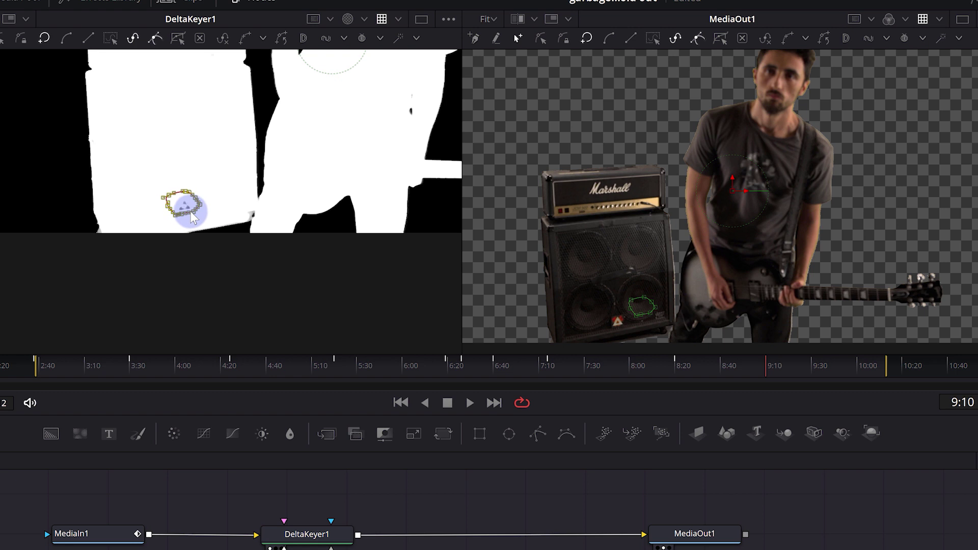
{"action": "left_click_drag", "start_coordinate": [640, 371], "coordinate": [817, 373]}
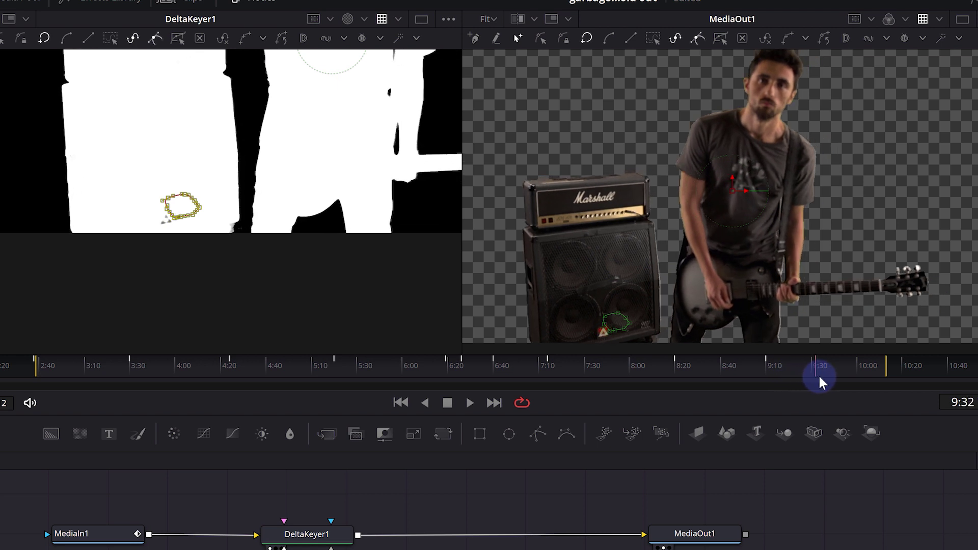
{"action": "left_click_drag", "start_coordinate": [143, 187], "coordinate": [219, 228]}
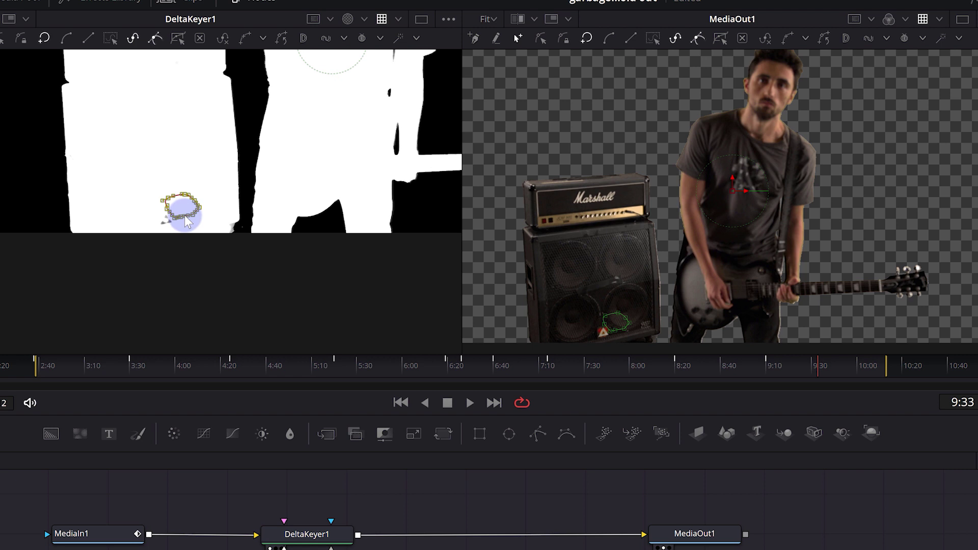
{"action": "left_click_drag", "start_coordinate": [186, 221], "coordinate": [171, 233]}
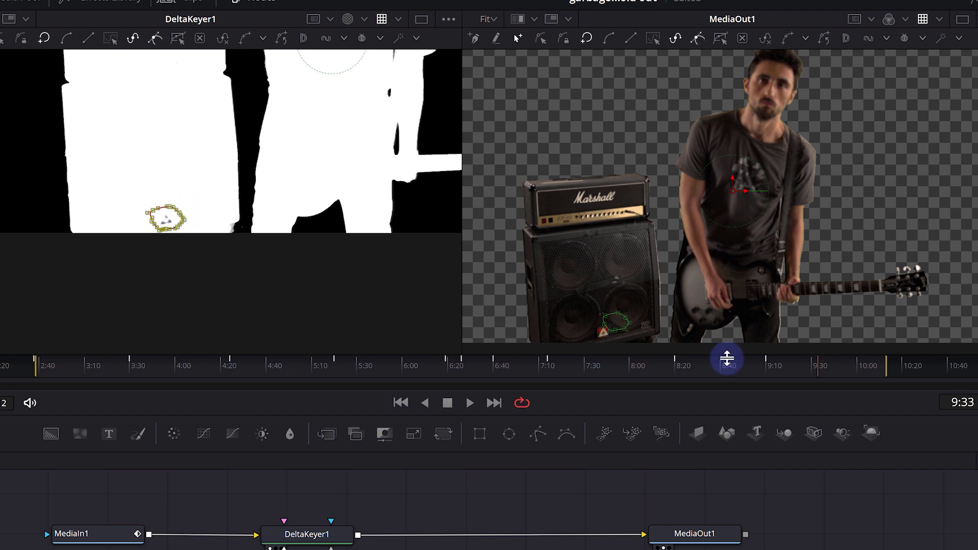
{"action": "mouse_move", "coordinate": [818, 374]}
{"action": "left_mouse_down"}
{"action": "mouse_move", "coordinate": [868, 380]}
{"action": "mouse_move", "coordinate": [873, 364]}
{"action": "left_mouse_up"}
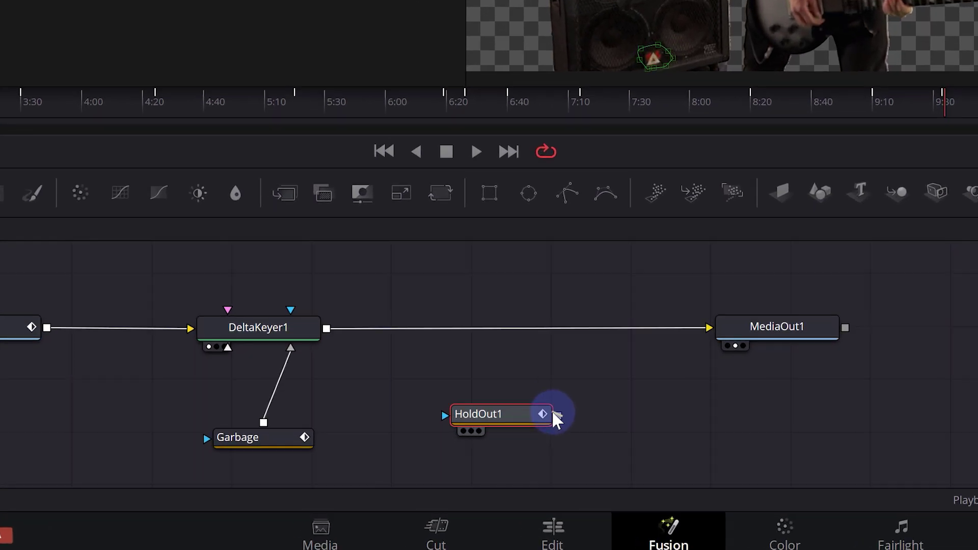
Step: Wire HoldOut1's output into DeltaKeyer1's SolidMatte input
{"action": "left_click_drag", "start_coordinate": [474, 448], "coordinate": [334, 414]}
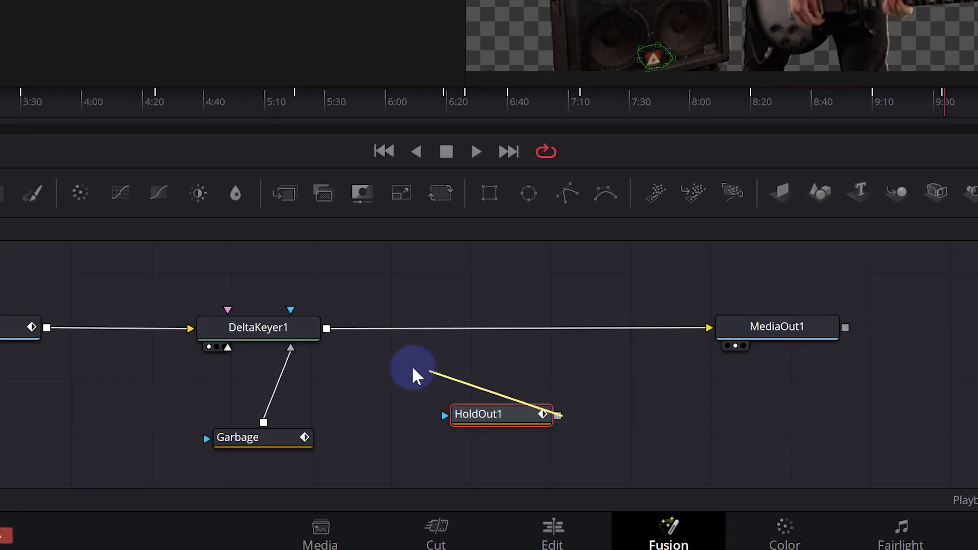
{"action": "mouse_move", "coordinate": [352, 361]}
{"action": "left_mouse_down"}
{"action": "mouse_move", "coordinate": [229, 347]}
{"action": "mouse_move", "coordinate": [272, 326]}
{"action": "left_mouse_up"}
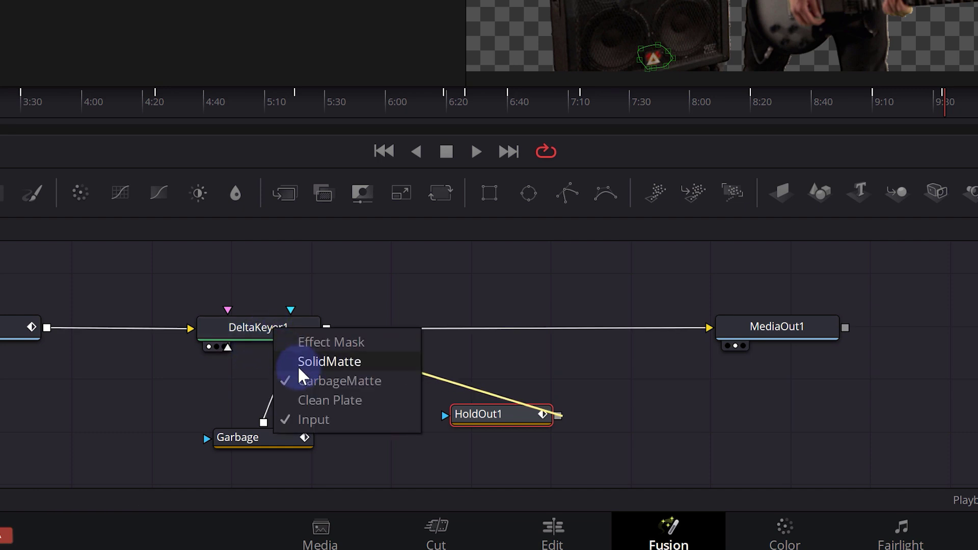
{"action": "left_click", "coordinate": [310, 359]}
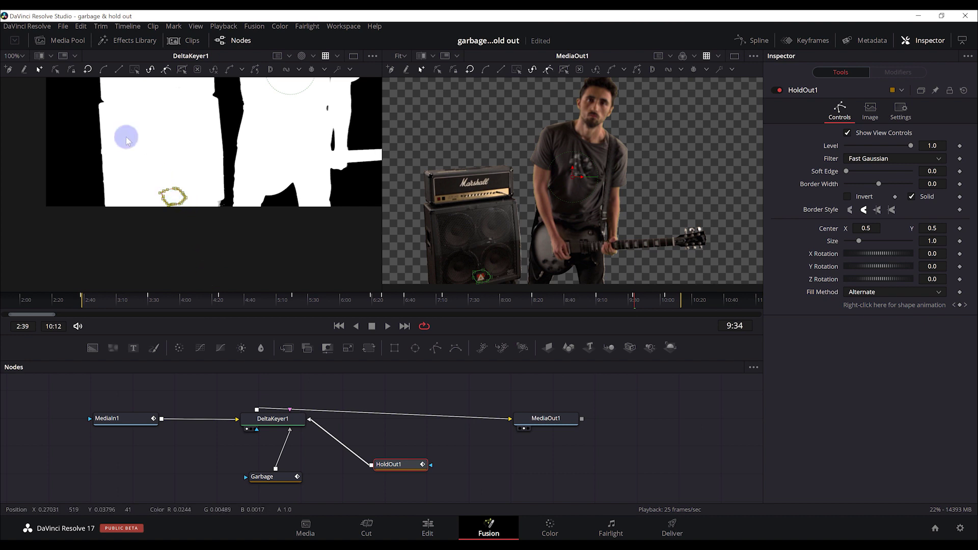
{"action": "left_click", "coordinate": [23, 58]}
{"action": "left_click", "coordinate": [18, 69]}
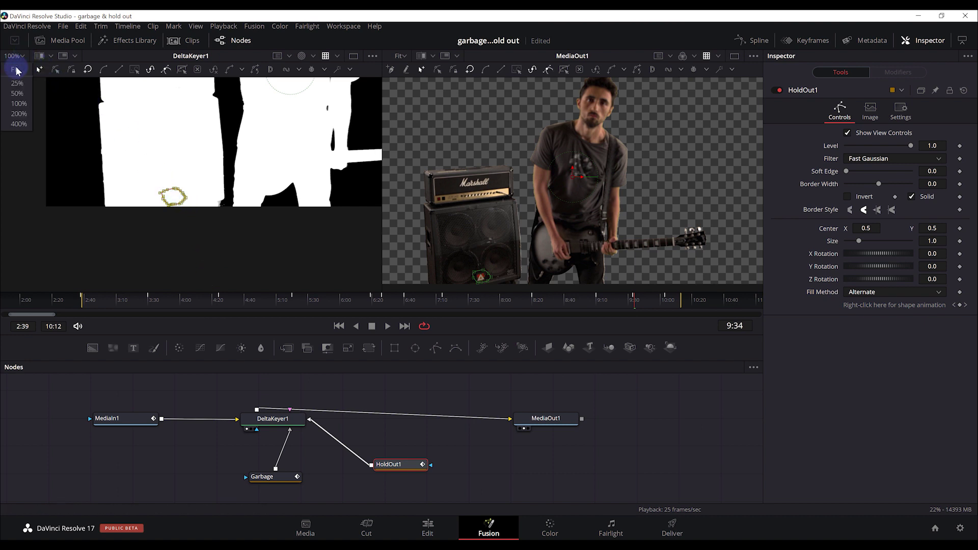
Step: Fit the whole DeltaKeyer1 matte in the left viewer and scrub the clip up to frame 9:03
{"action": "left_click", "coordinate": [105, 303]}
{"action": "left_click_drag", "start_coordinate": [104, 303], "coordinate": [159, 312]}
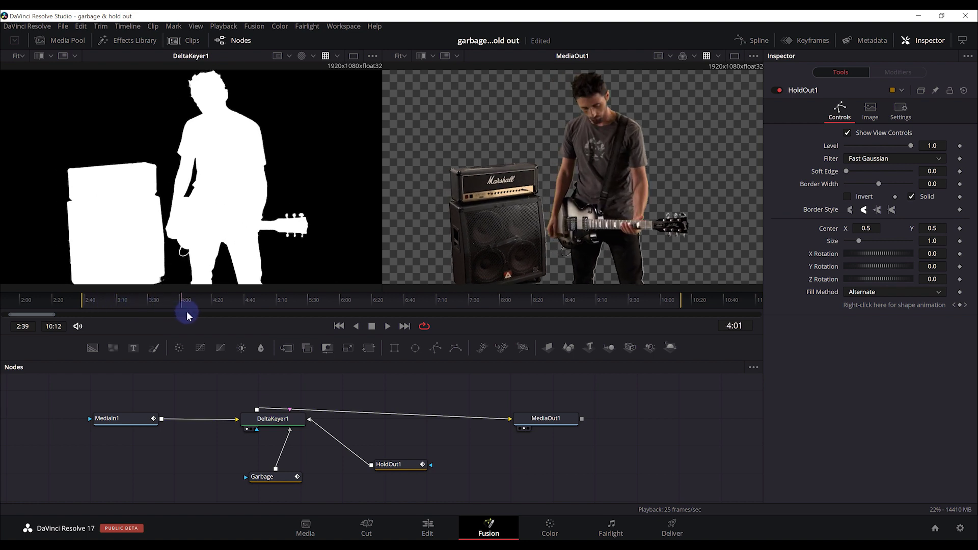
{"action": "left_click_drag", "start_coordinate": [159, 311], "coordinate": [315, 323]}
{"action": "left_click", "coordinate": [165, 219]}
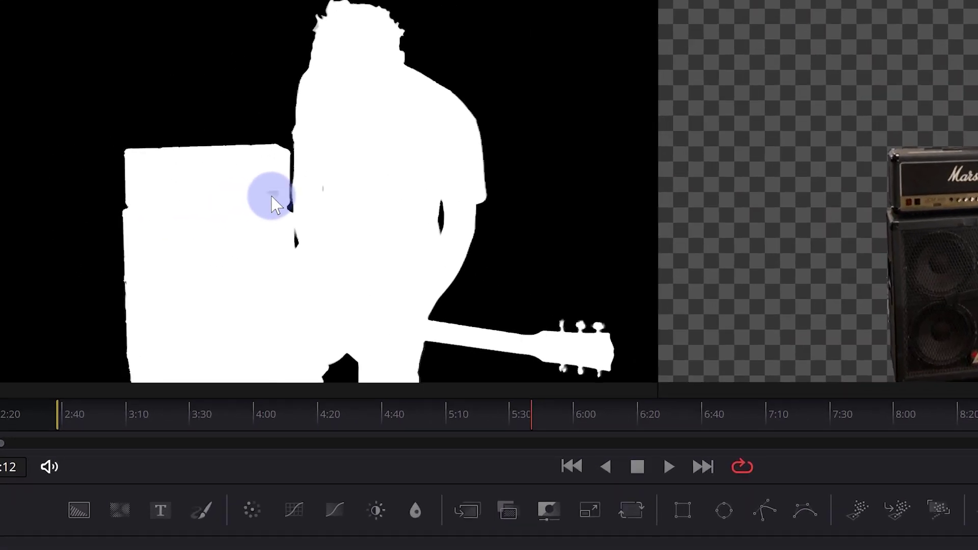
{"action": "left_click_drag", "start_coordinate": [601, 429], "coordinate": [652, 424]}
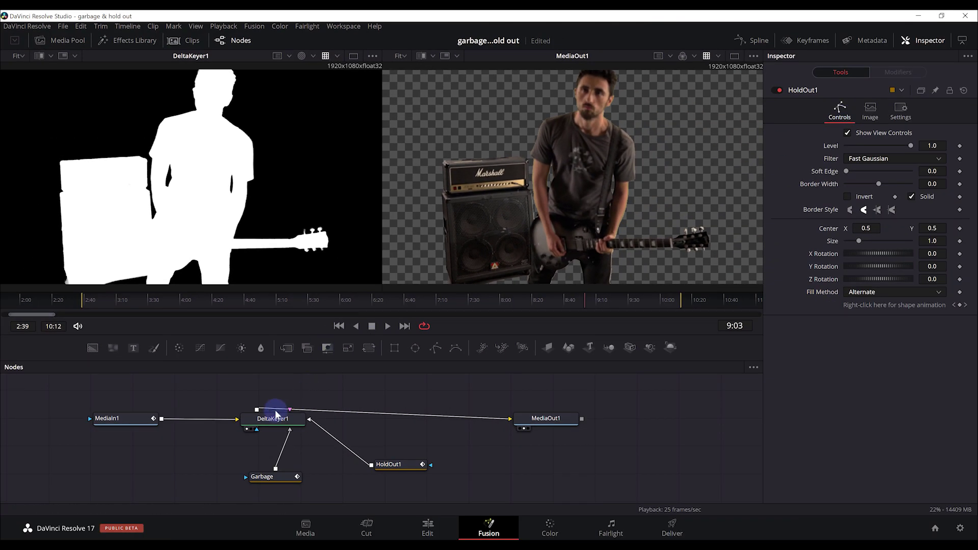
Step: Set DeltaKeyer1's Clean Foreground to 0.0026 and Threshold High to 0.622, checking frames 7:05–7:17
{"action": "left_click", "coordinate": [273, 423]}
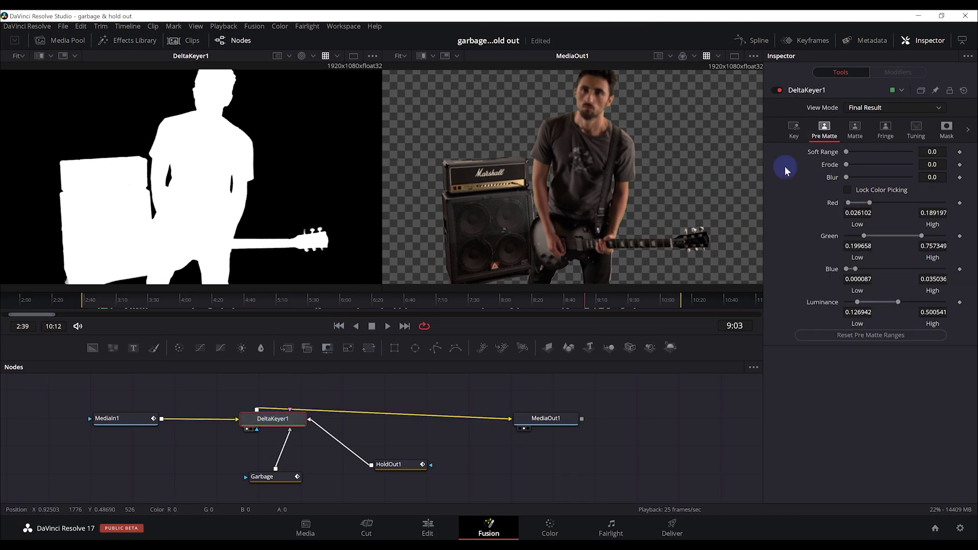
{"action": "left_click", "coordinate": [855, 130]}
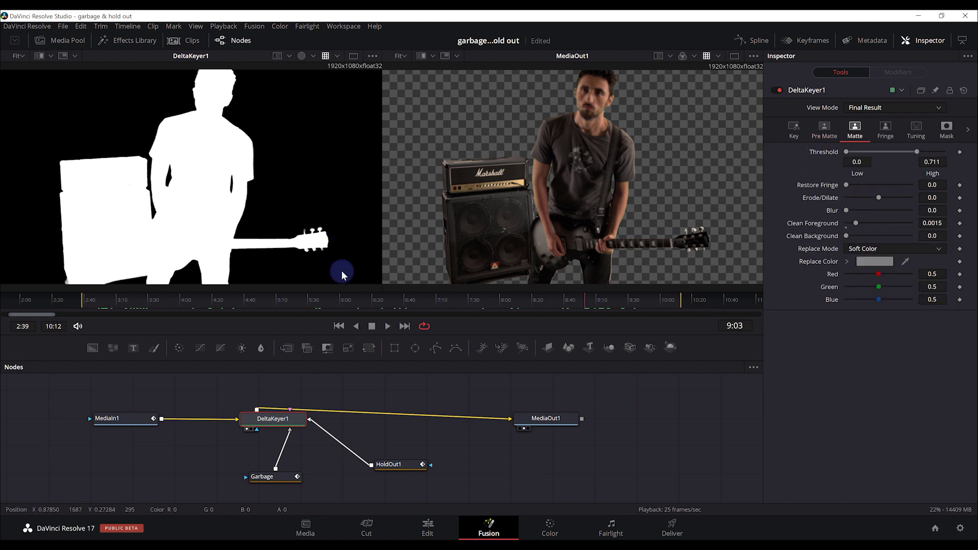
{"action": "mouse_move", "coordinate": [366, 300]}
{"action": "left_mouse_down"}
{"action": "mouse_move", "coordinate": [306, 304]}
{"action": "mouse_move", "coordinate": [315, 305]}
{"action": "left_mouse_up"}
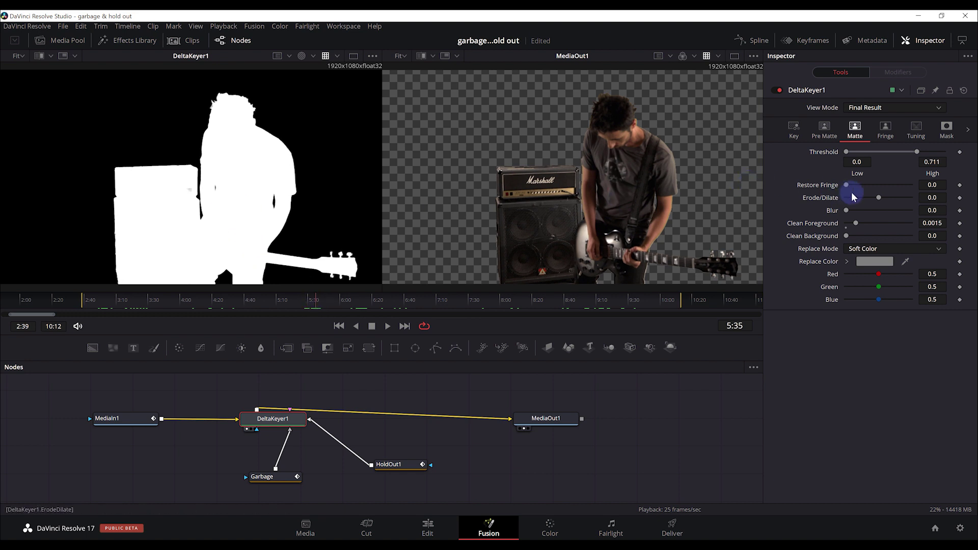
{"action": "left_click_drag", "start_coordinate": [856, 226], "coordinate": [866, 230]}
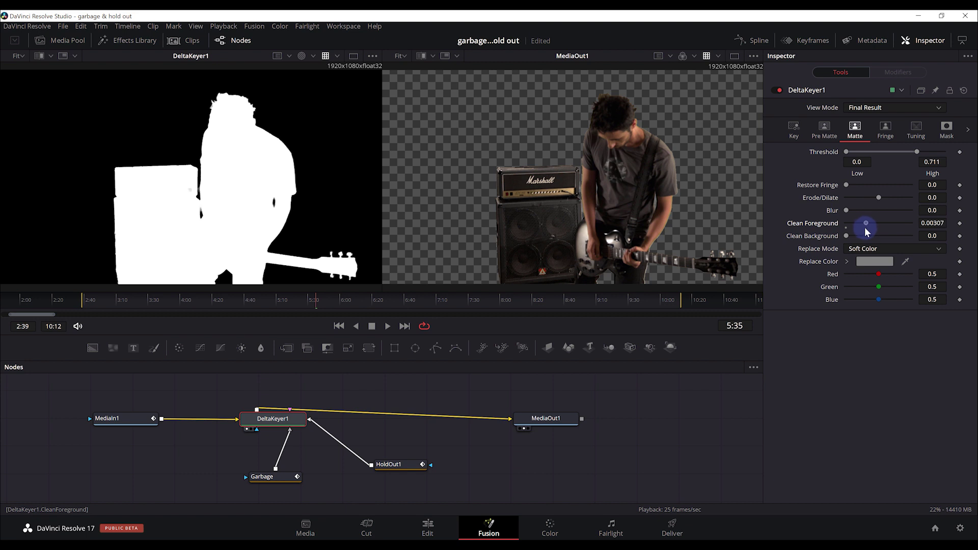
{"action": "mouse_move", "coordinate": [850, 214]}
{"action": "left_mouse_down"}
{"action": "mouse_move", "coordinate": [868, 218]}
{"action": "mouse_move", "coordinate": [857, 212]}
{"action": "left_mouse_up"}
{"action": "left_click_drag", "start_coordinate": [864, 224], "coordinate": [861, 224]}
{"action": "left_click_drag", "start_coordinate": [915, 151], "coordinate": [909, 152]}
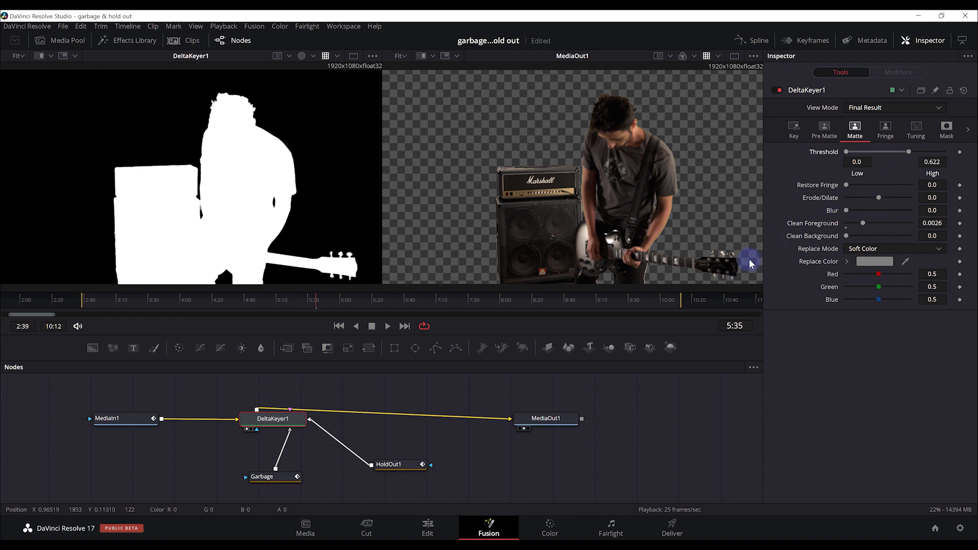
{"action": "left_click", "coordinate": [427, 308]}
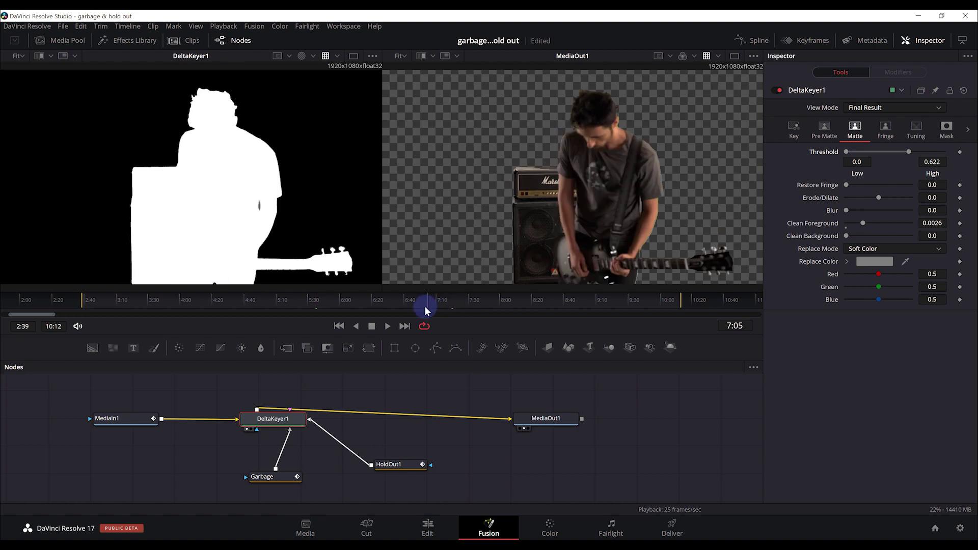
{"action": "left_click_drag", "start_coordinate": [426, 308], "coordinate": [448, 308]}
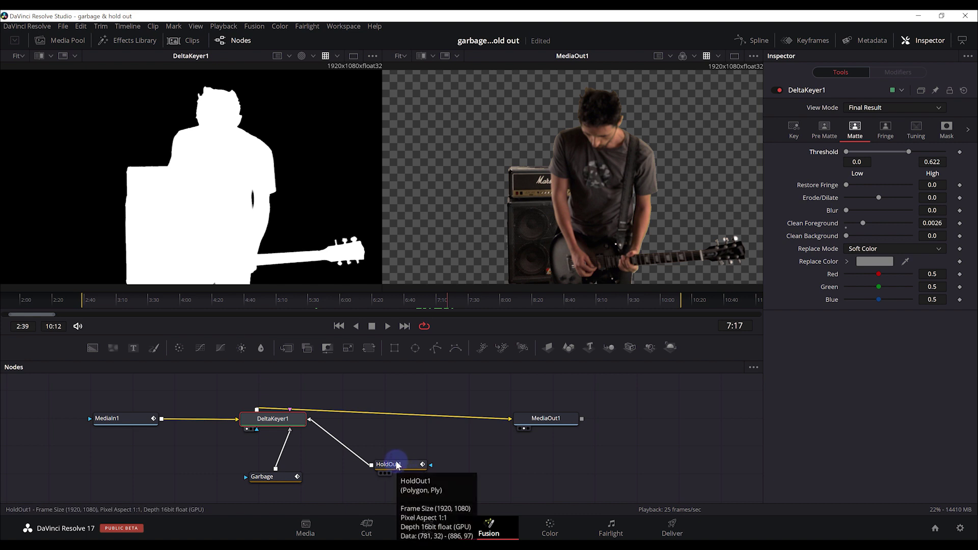
Step: Add a Polygon1 mask node with the shift+space shortcut
{"action": "key", "text": "shift+space"}
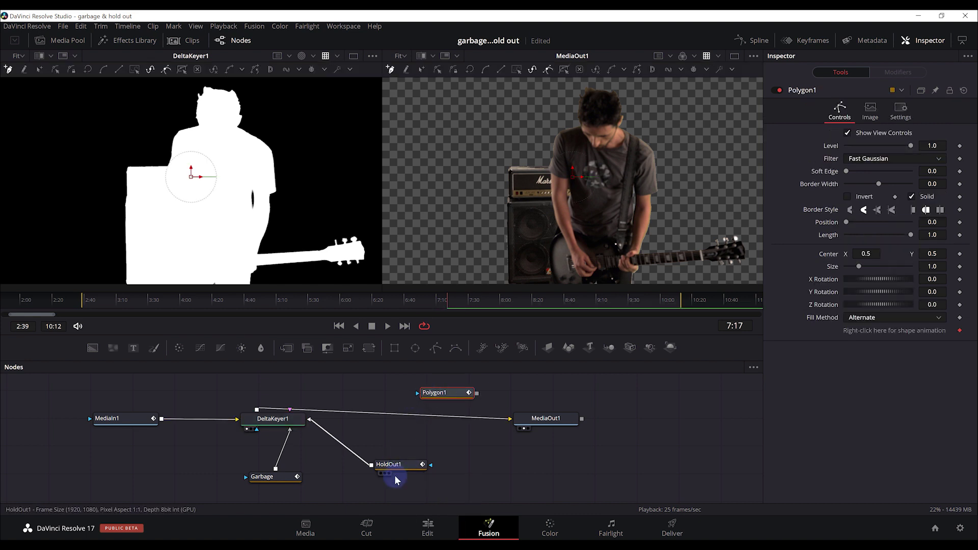